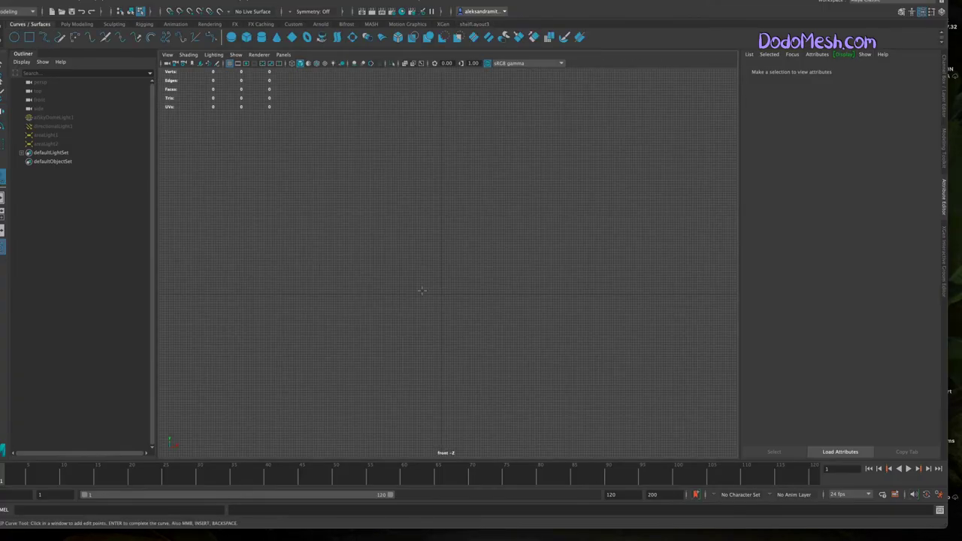
Extend the EP curve upward with two more points, finish it, and view it at an angle.
{"action": "left_click", "coordinate": [447, 176]}
{"action": "left_click", "coordinate": [386, 97]}
{"action": "key", "text": "Return"}
{"action": "key", "text": "w"}
{"action": "key", "text": "space"}
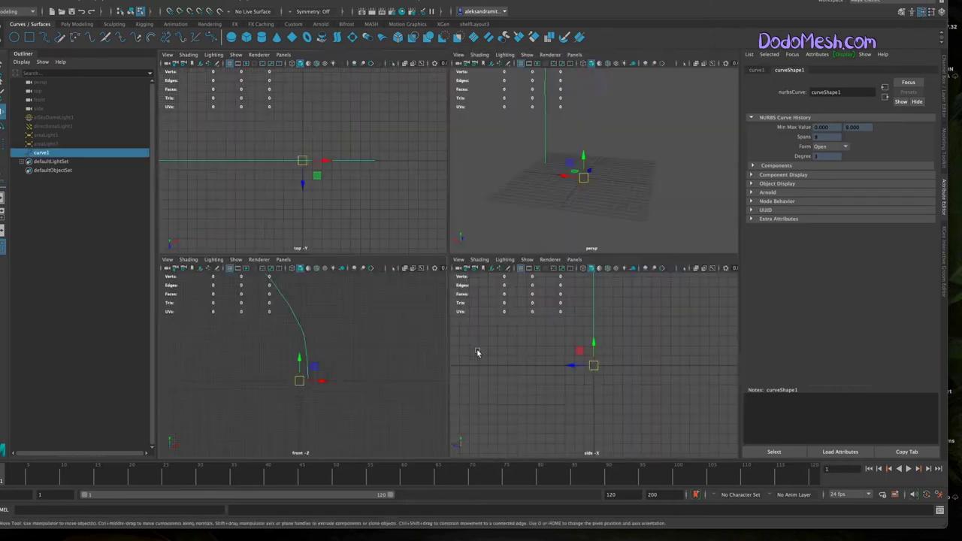
{"action": "key", "text": "space"}
{"action": "mouse_move", "coordinate": [441, 297]}
{"action": "left_mouse_down", "text": "alt"}
{"action": "mouse_move", "coordinate": [404, 296]}
{"action": "mouse_move", "coordinate": [554, 386]}
{"action": "mouse_move", "coordinate": [498, 336]}
{"action": "left_mouse_up", "text": "alt"}
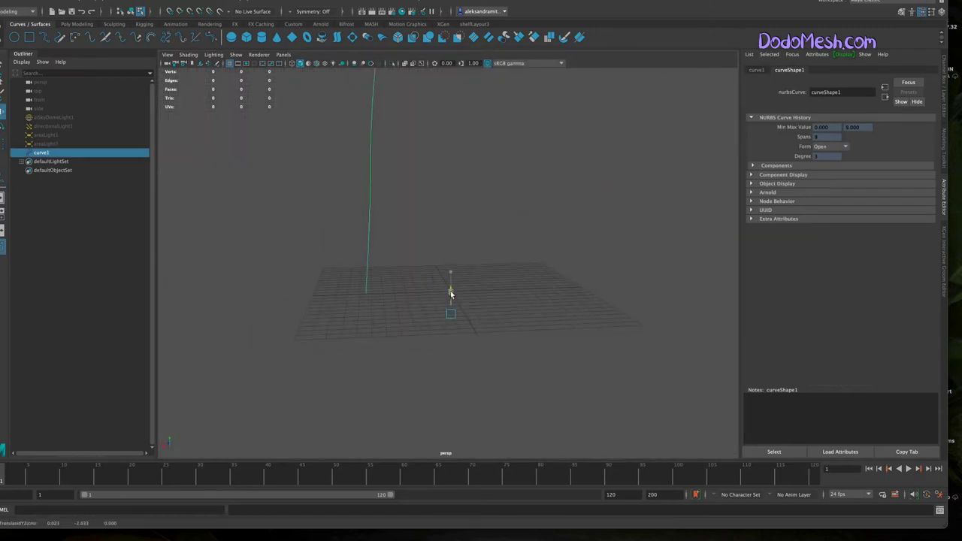
Create a NURBS circle at the curve's base and keep it selected.
{"action": "left_click", "coordinate": [13, 37]}
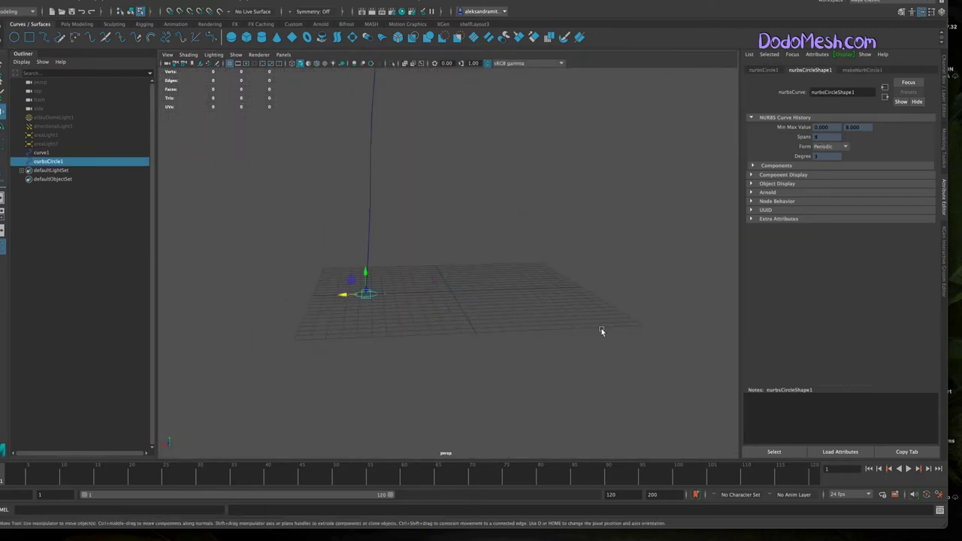
{"action": "left_click", "coordinate": [3, 66]}
{"action": "mouse_move", "coordinate": [572, 376]}
{"action": "left_mouse_down", "text": "alt"}
{"action": "mouse_move", "coordinate": [505, 387]}
{"action": "mouse_move", "coordinate": [421, 316]}
{"action": "left_mouse_up", "text": "alt"}
{"action": "left_click", "coordinate": [124, 296]}
{"action": "left_click", "coordinate": [944, 143]}
{"action": "key", "text": "ctrl+z"}
{"action": "key", "text": "ctrl+z"}
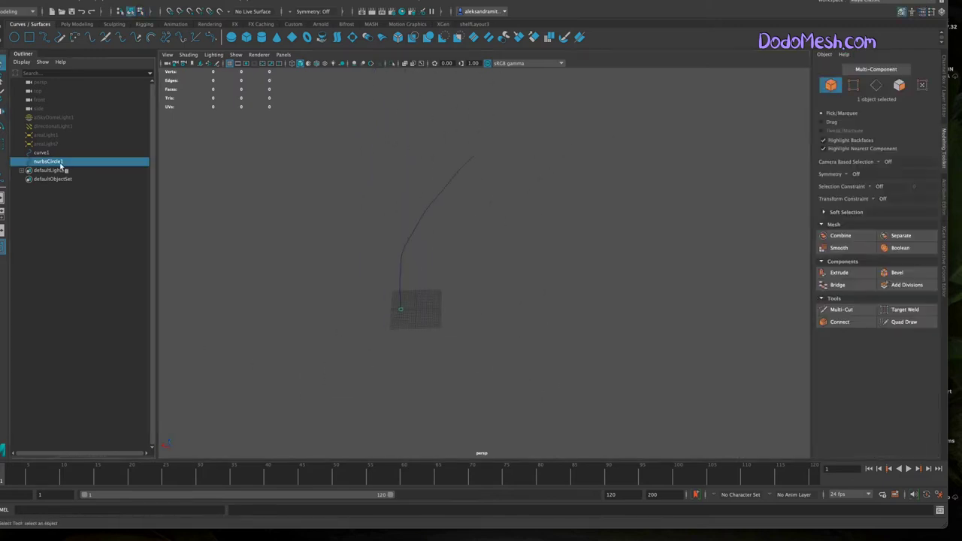
Extrude the circle along the curve as a Tube with Polygons output.
{"action": "key", "text": "r"}
{"action": "left_click", "coordinate": [401, 279], "text": "shift"}
{"action": "left_click", "coordinate": [301, 3]}
{"action": "left_click", "coordinate": [376, 184]}
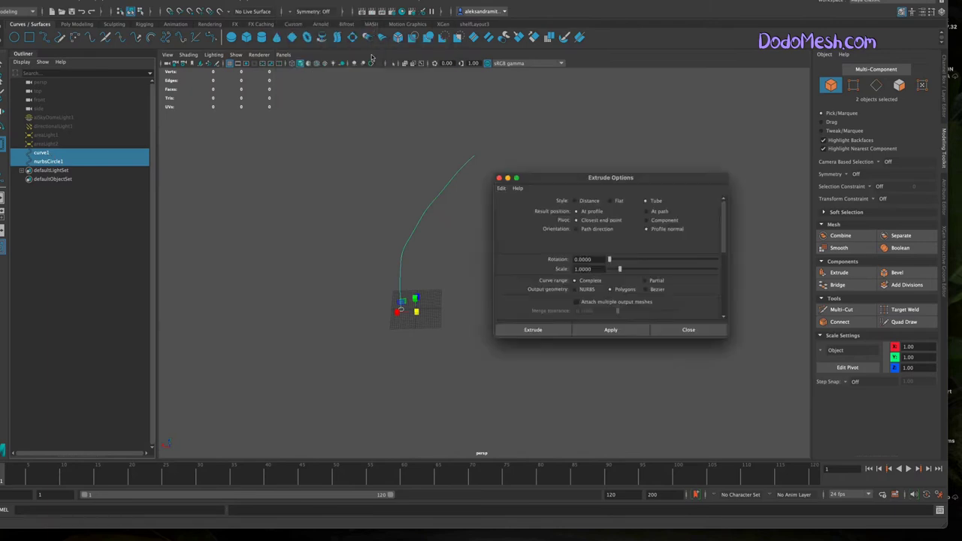
{"action": "left_click", "coordinate": [532, 331]}
Adjust the tube's tessellation segment count and delete its construction history.
{"action": "left_click_drag", "start_coordinate": [524, 370], "coordinate": [562, 365], "text": "alt"}
{"action": "left_click", "coordinate": [412, 339]}
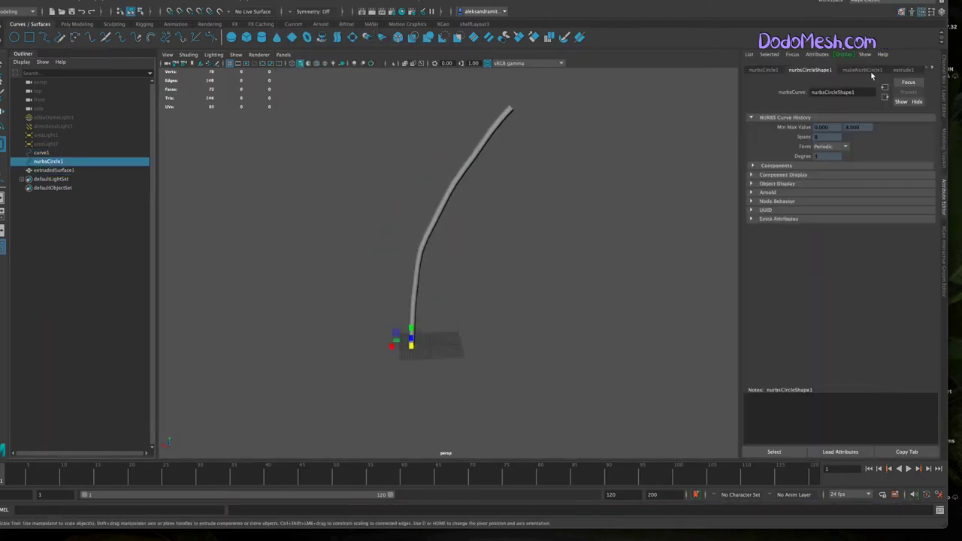
{"action": "left_click", "coordinate": [904, 69]}
{"action": "left_click", "coordinate": [916, 70]}
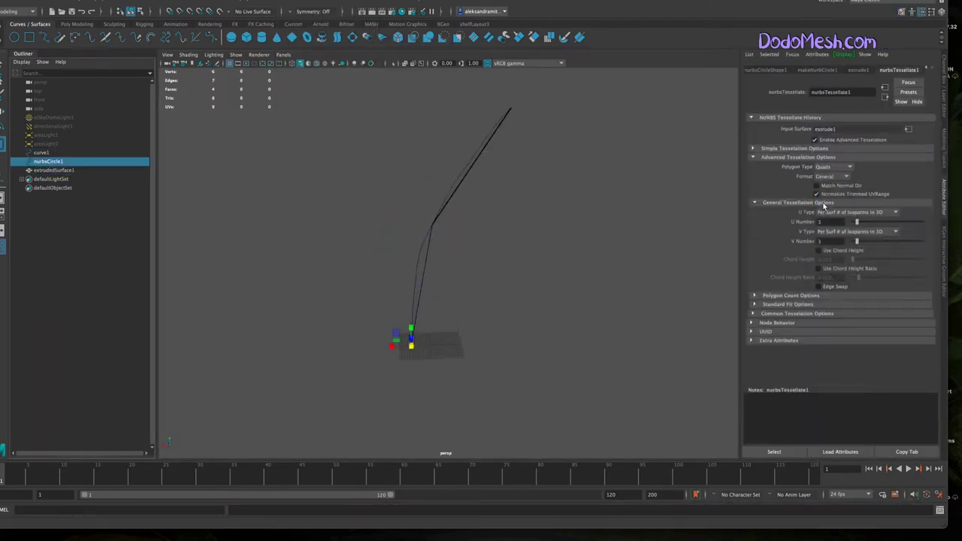
{"action": "mouse_move", "coordinate": [857, 223]}
{"action": "left_mouse_down"}
{"action": "mouse_move", "coordinate": [879, 223]}
{"action": "mouse_move", "coordinate": [876, 242]}
{"action": "left_mouse_up"}
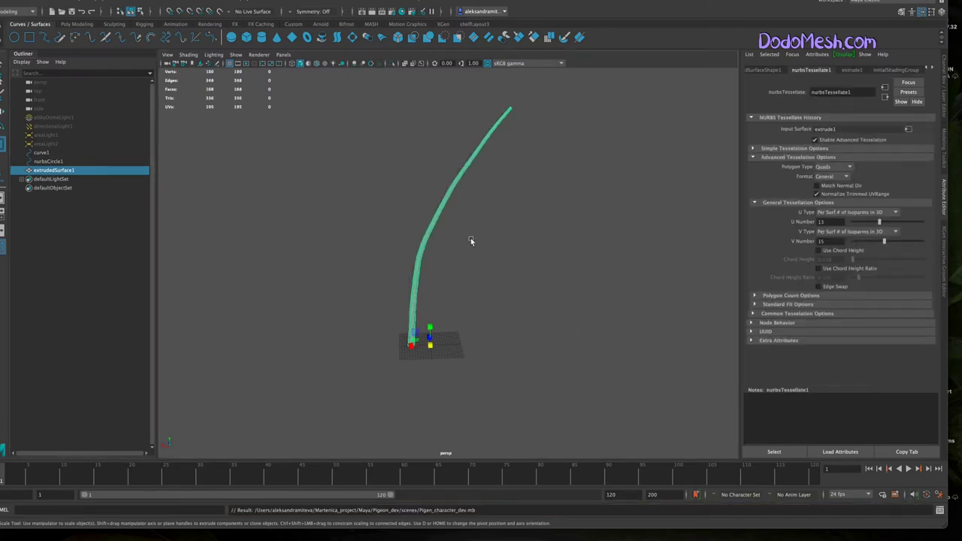
{"action": "left_click", "coordinate": [30, 2]}
{"action": "left_click", "coordinate": [146, 100]}
Select a strip of faces running along the tube.
{"action": "left_click", "coordinate": [51, 154]}
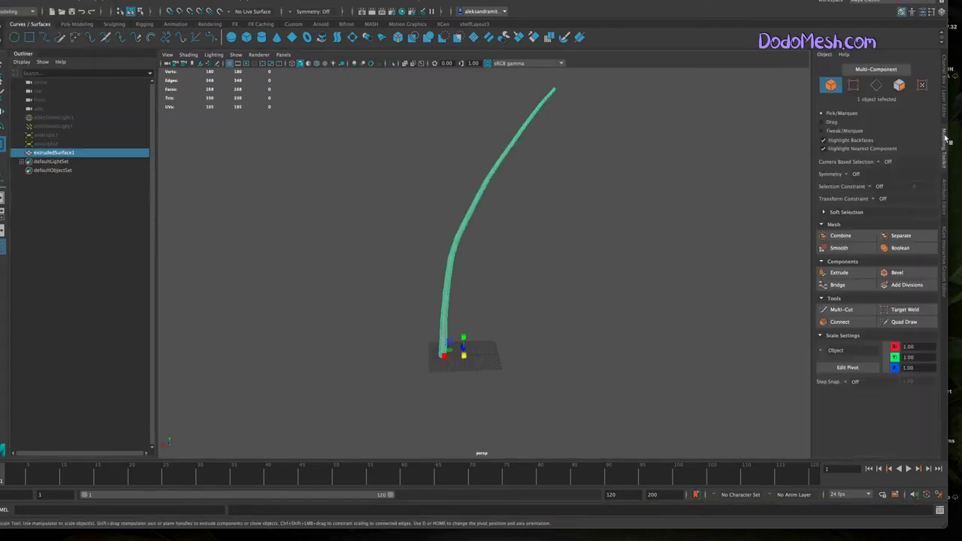
{"action": "scroll", "coordinate": [461, 301], "scroll_direction": "up", "scroll_amount": 5}
{"action": "left_click_drag", "start_coordinate": [576, 308], "coordinate": [389, 299], "text": "alt"}
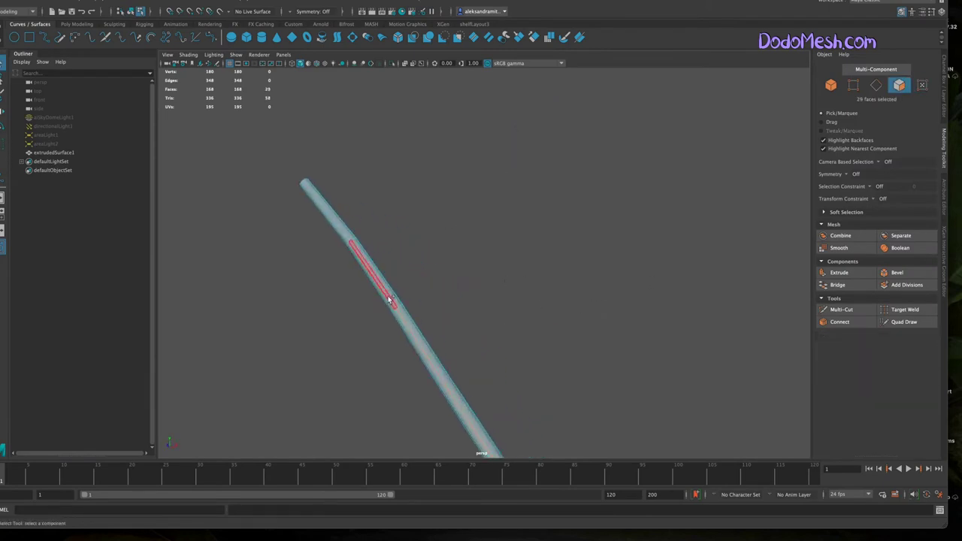
{"action": "left_click", "coordinate": [394, 300], "text": "shift"}
{"action": "left_click_drag", "start_coordinate": [326, 210], "coordinate": [169, 367], "text": "alt"}
{"action": "scroll", "coordinate": [447, 318], "scroll_direction": "down", "scroll_amount": 3}
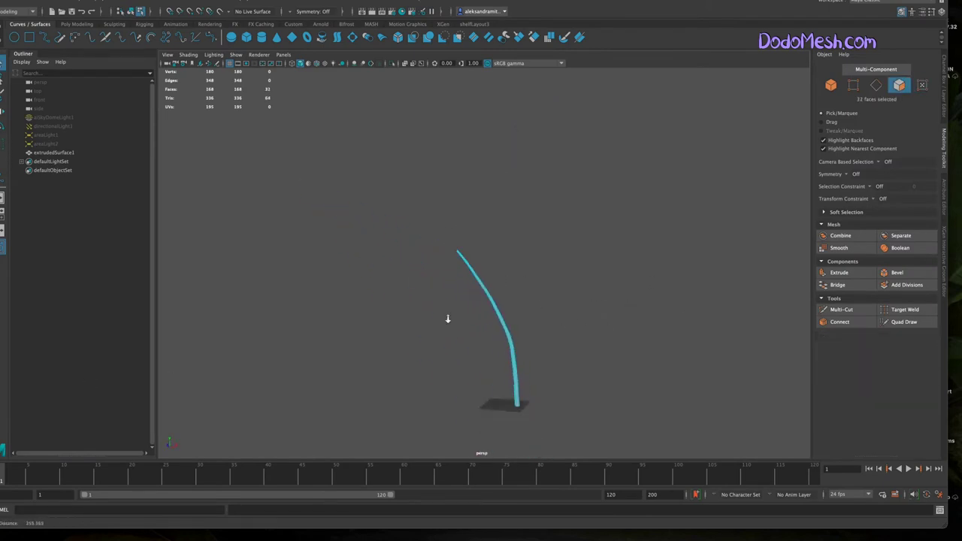
{"action": "left_click", "coordinate": [346, 2]}
Create the 'feather' interactive groom on the tube, with Scale 10 and Density Multiplier 5.263.
{"action": "left_click", "coordinate": [460, 124]}
{"action": "left_click", "coordinate": [410, 308]}
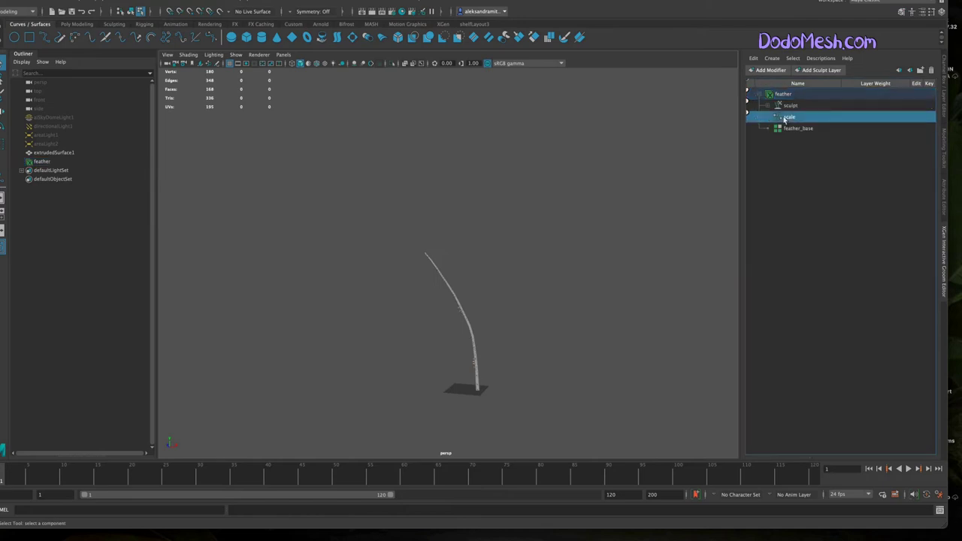
{"action": "left_click_drag", "start_coordinate": [865, 376], "coordinate": [919, 374]}
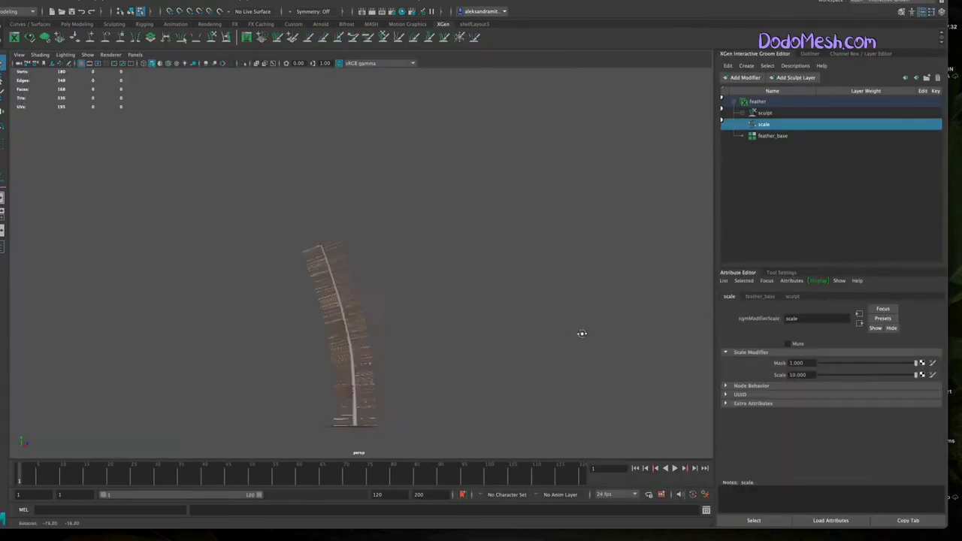
{"action": "left_click", "coordinate": [892, 296]}
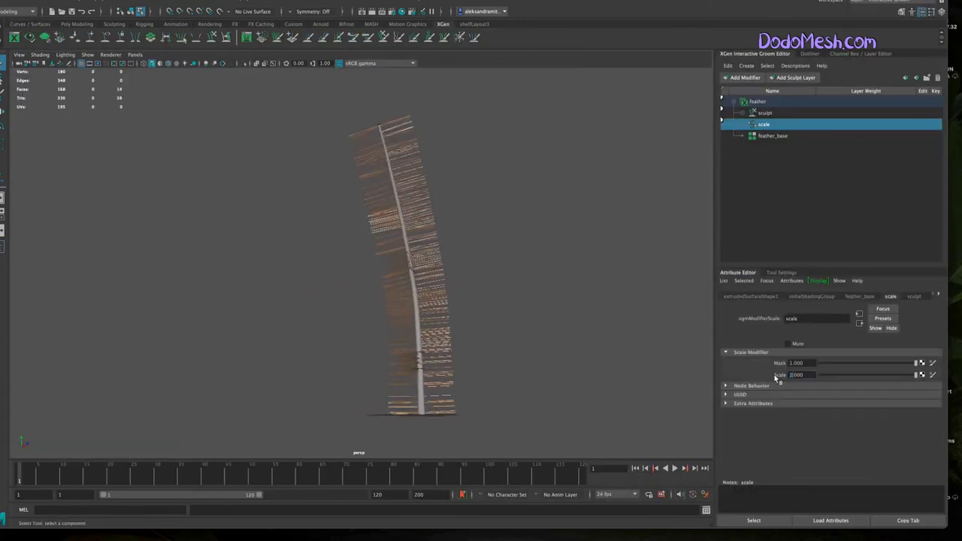
{"action": "left_click", "coordinate": [860, 296]}
{"action": "left_click_drag", "start_coordinate": [821, 366], "coordinate": [873, 369]}
Select the sculpt modifier and enable editing of Sculpt Layer 1, undoing a trial comb.
{"action": "left_click", "coordinate": [764, 113]}
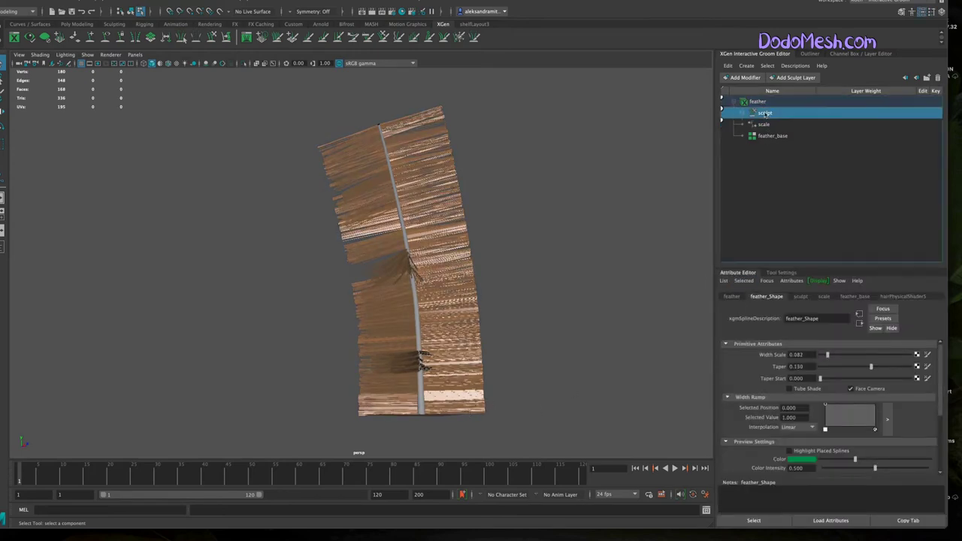
{"action": "left_click", "coordinate": [923, 124]}
{"action": "mouse_move", "coordinate": [462, 398]}
{"action": "left_mouse_down"}
{"action": "mouse_move", "coordinate": [342, 237]}
{"action": "mouse_move", "coordinate": [376, 393]}
{"action": "mouse_move", "coordinate": [315, 315]}
{"action": "left_mouse_up"}
{"action": "key", "text": "ctrl+z"}
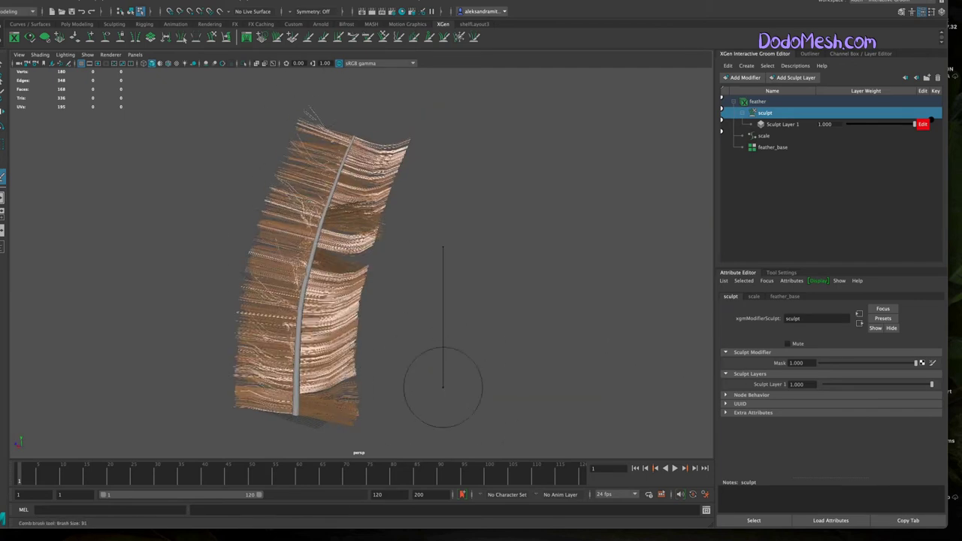
Comb the hairs along the feather's middle from several angles, then save the scene.
{"action": "middle_click_drag", "start_coordinate": [503, 361], "coordinate": [612, 355], "text": "alt"}
{"action": "left_click_drag", "start_coordinate": [612, 355], "coordinate": [369, 369], "text": "alt"}
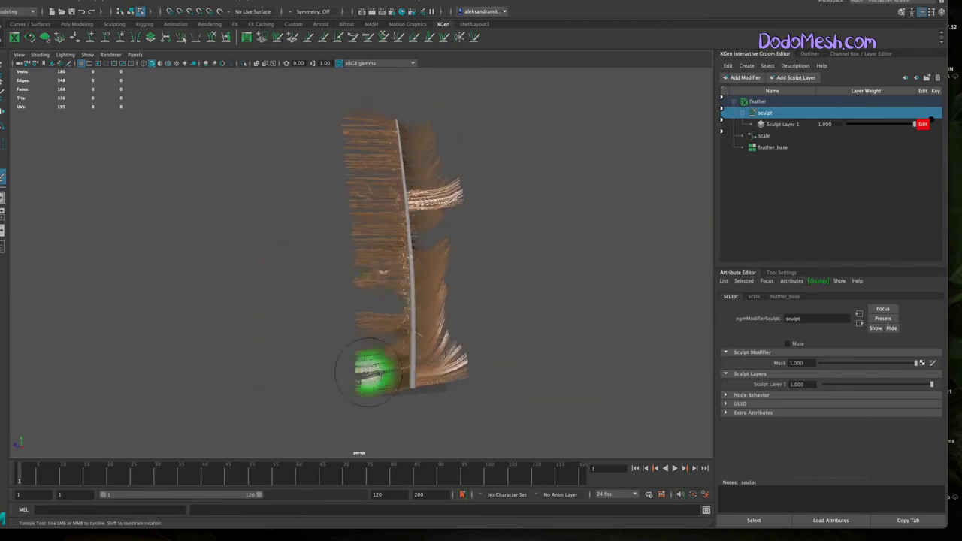
{"action": "mouse_move", "coordinate": [285, 71]}
{"action": "left_mouse_down", "text": "alt"}
{"action": "mouse_move", "coordinate": [365, 208]}
{"action": "mouse_move", "coordinate": [290, 183]}
{"action": "left_mouse_up", "text": "alt"}
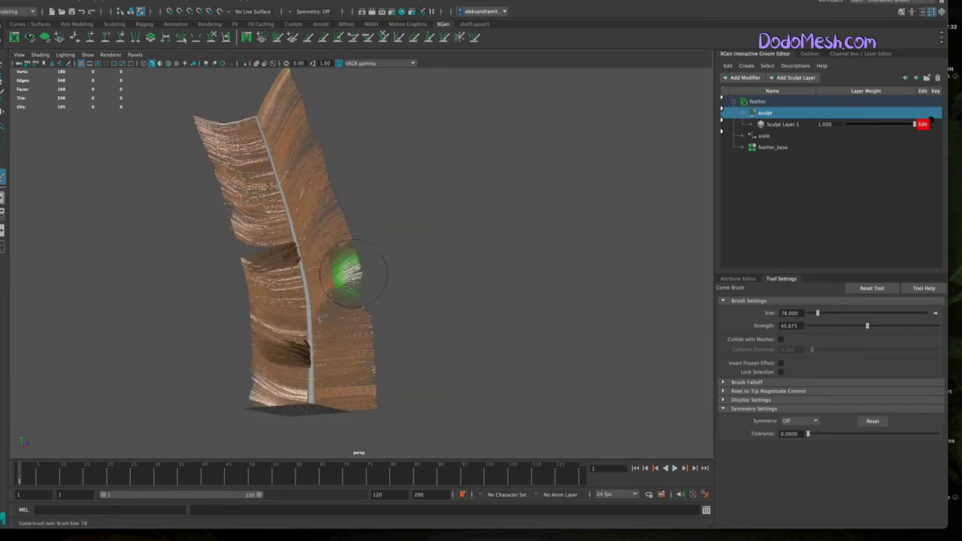
{"action": "middle_click_drag", "start_coordinate": [391, 279], "coordinate": [460, 277], "text": "alt"}
{"action": "mouse_move", "coordinate": [294, 271]}
{"action": "left_mouse_down", "text": "alt"}
{"action": "mouse_move", "coordinate": [606, 323]}
{"action": "mouse_move", "coordinate": [554, 318]}
{"action": "mouse_move", "coordinate": [418, 343]}
{"action": "left_mouse_up", "text": "alt"}
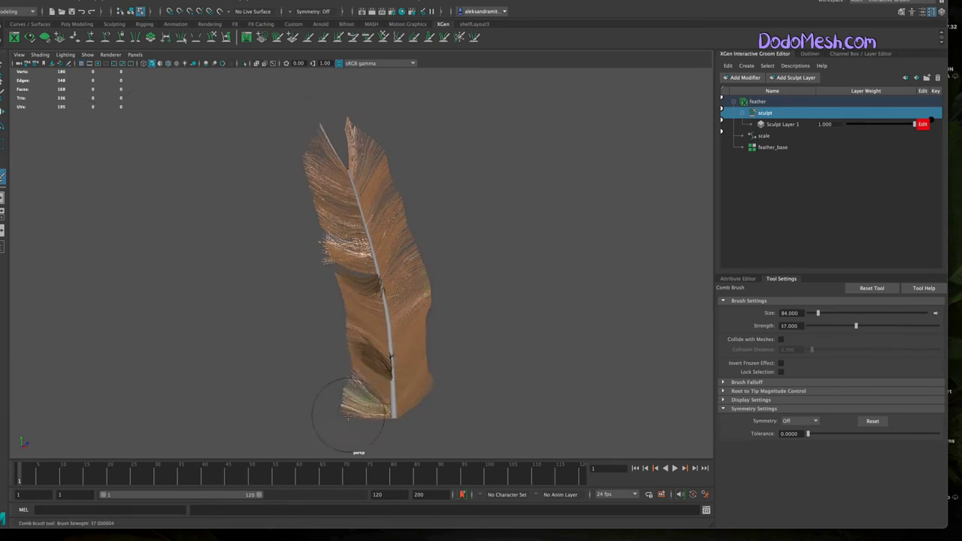
{"action": "mouse_move", "coordinate": [333, 398]}
{"action": "left_mouse_down", "text": "alt"}
{"action": "mouse_move", "coordinate": [383, 370]}
{"action": "mouse_move", "coordinate": [294, 286]}
{"action": "mouse_move", "coordinate": [685, 300]}
{"action": "mouse_move", "coordinate": [387, 226]}
{"action": "mouse_move", "coordinate": [408, 291]}
{"action": "mouse_move", "coordinate": [343, 278]}
{"action": "left_mouse_up", "text": "alt"}
{"action": "mouse_move", "coordinate": [516, 254]}
{"action": "left_mouse_down", "text": "alt"}
{"action": "mouse_move", "coordinate": [471, 210]}
{"action": "mouse_move", "coordinate": [397, 305]}
{"action": "left_mouse_up", "text": "alt"}
{"action": "key", "text": "ctrl+s"}
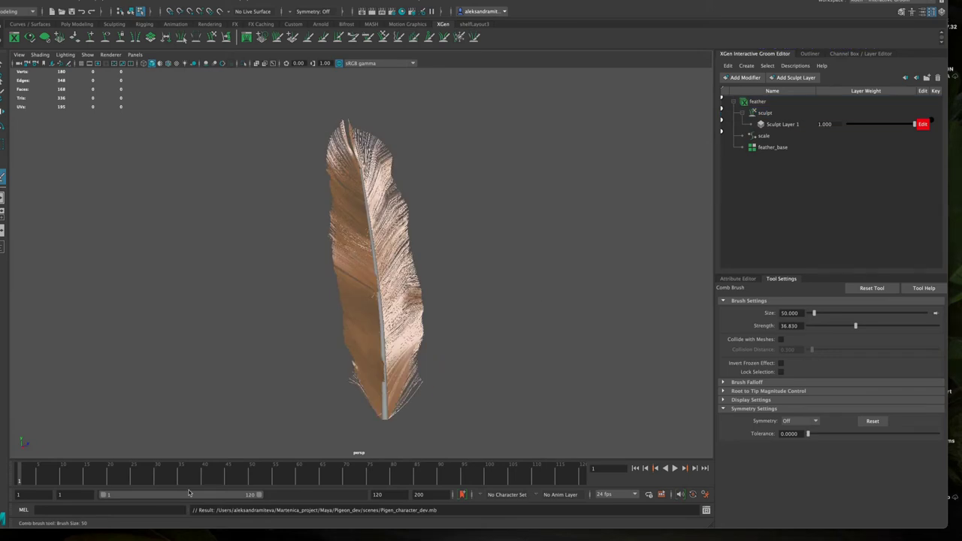
Add a Linear Wire modifier to the feather description and select it.
{"action": "left_click", "coordinate": [746, 78]}
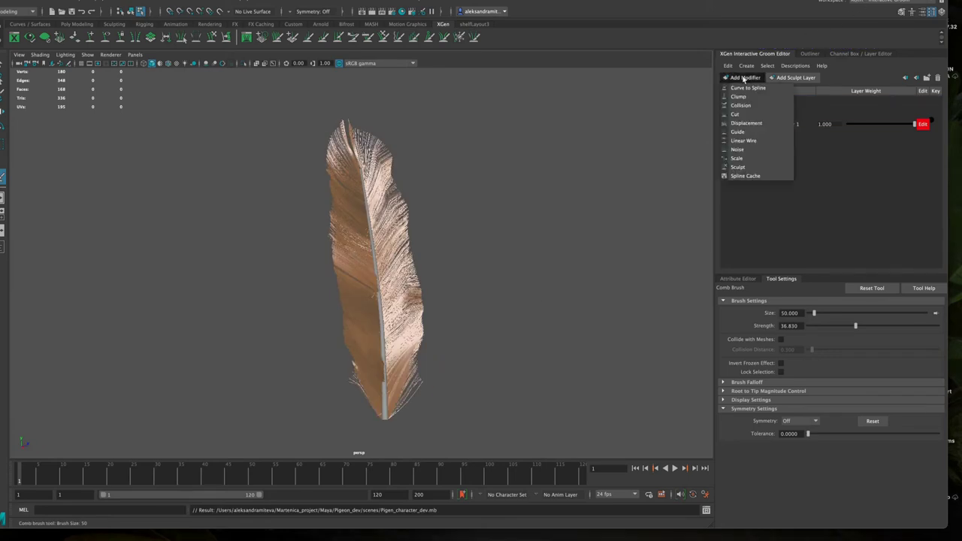
{"action": "left_click", "coordinate": [762, 142]}
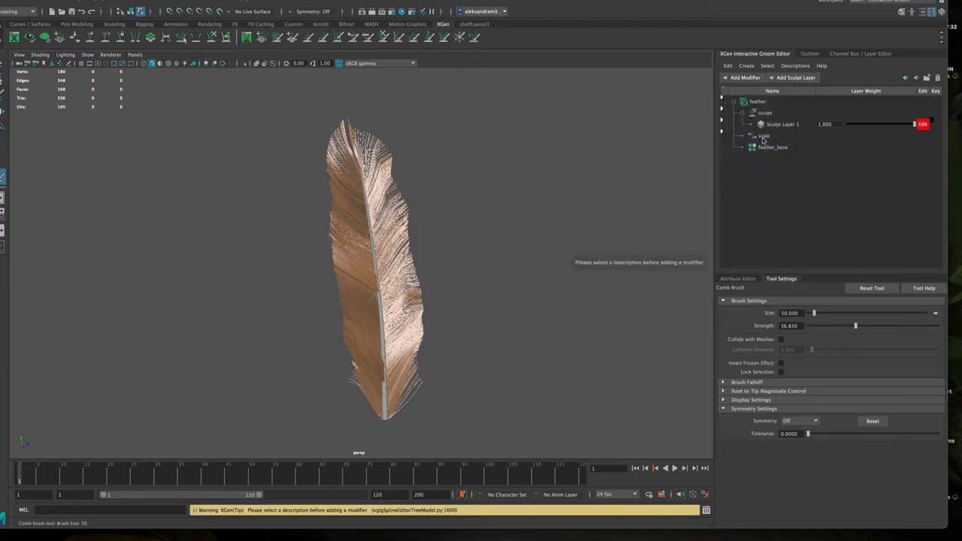
{"action": "left_click", "coordinate": [757, 102]}
{"action": "left_click", "coordinate": [745, 78]}
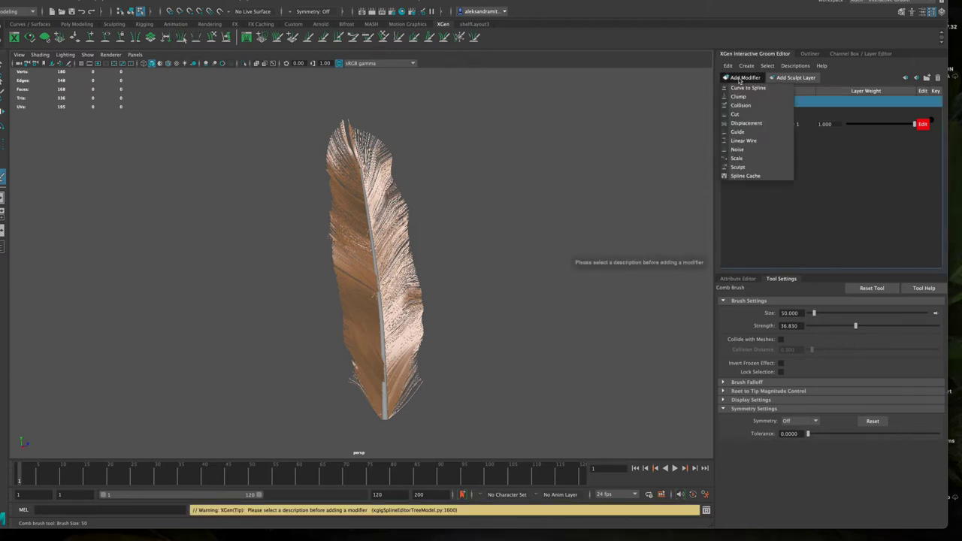
{"action": "left_click", "coordinate": [749, 142]}
{"action": "left_click", "coordinate": [772, 114]}
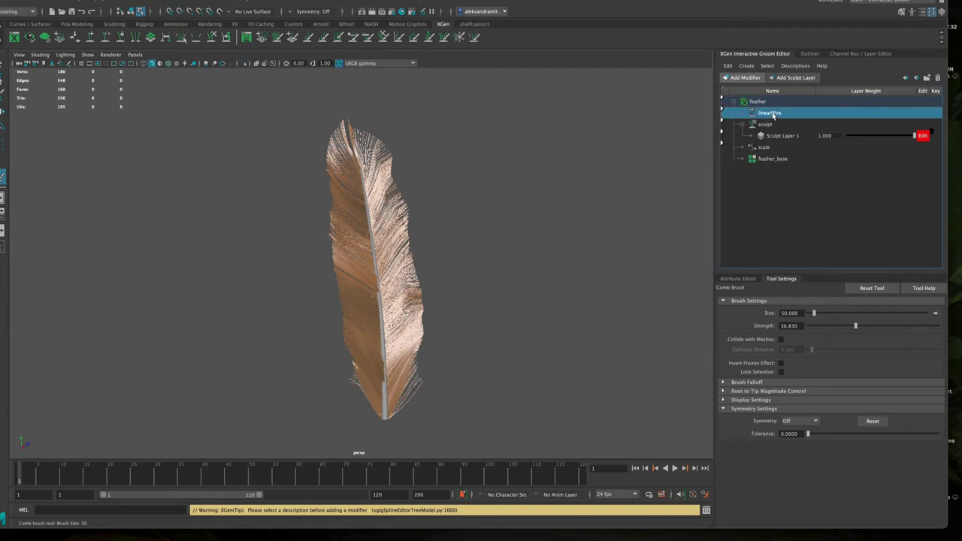
Delete the linearWire modifier's Input Wire in the Attribute Editor.
{"action": "left_click", "coordinate": [739, 279]}
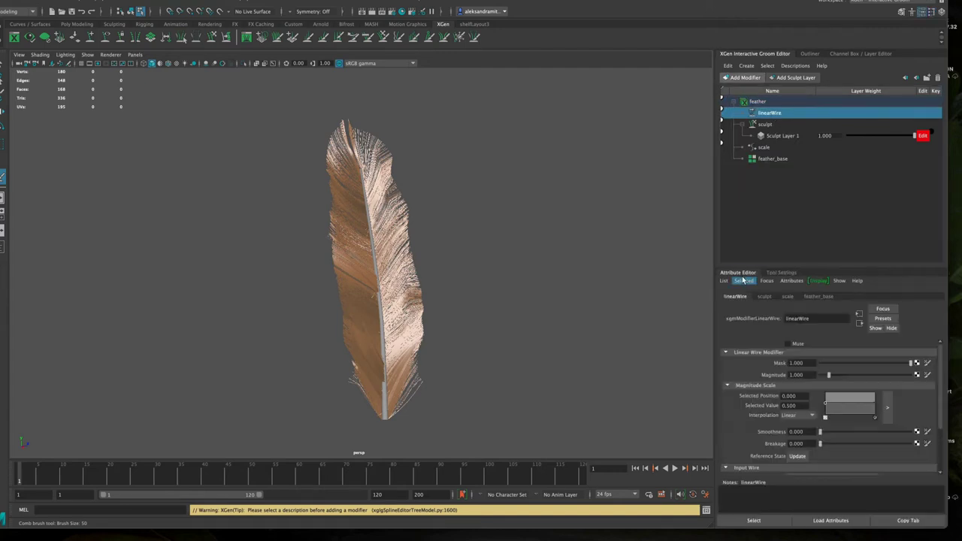
{"action": "scroll", "coordinate": [827, 406], "scroll_direction": "down", "scroll_amount": 1}
{"action": "scroll", "coordinate": [827, 406], "scroll_direction": "down", "scroll_amount": 1}
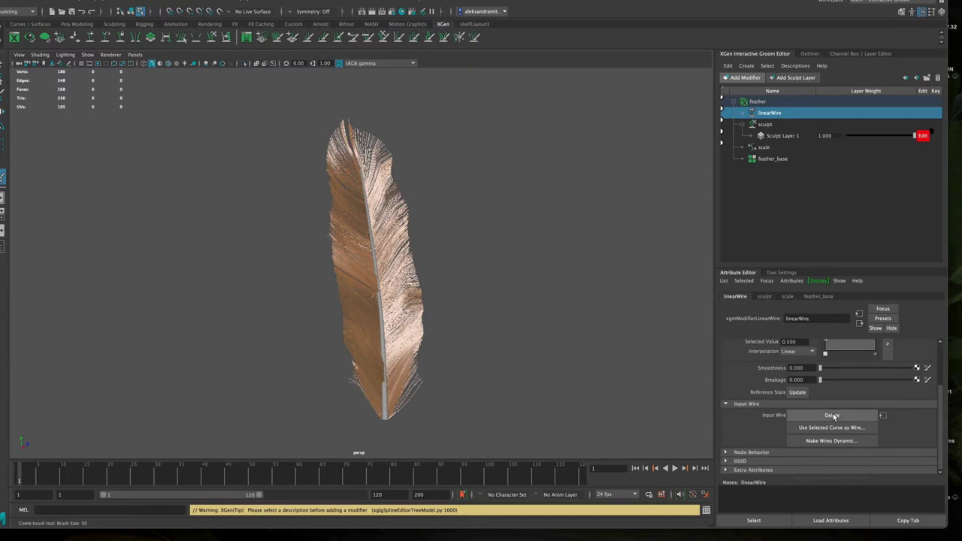
{"action": "left_click", "coordinate": [833, 416]}
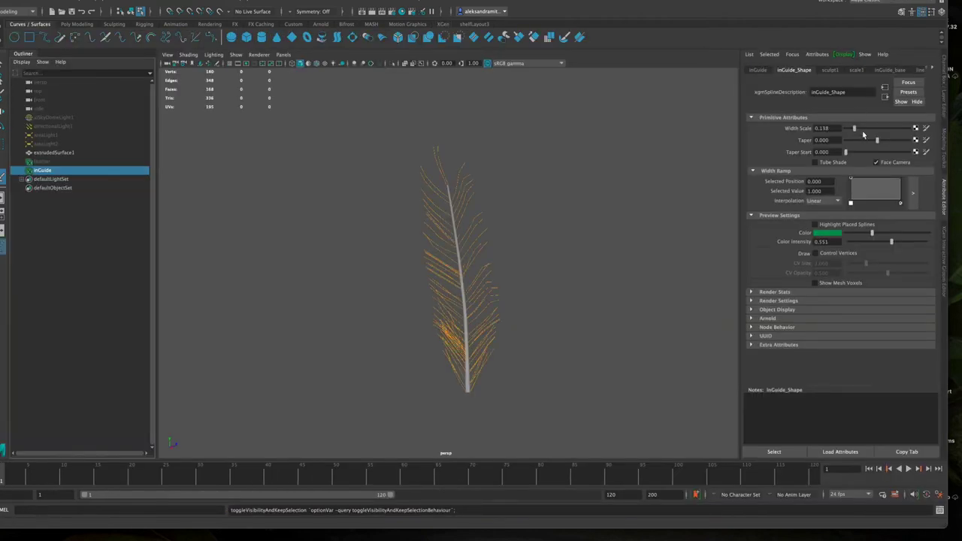
Raise the inGuide_base Density Multiplier to 36.216, then return to the linearWire attributes.
{"action": "left_click", "coordinate": [922, 70]}
{"action": "left_click", "coordinate": [872, 71]}
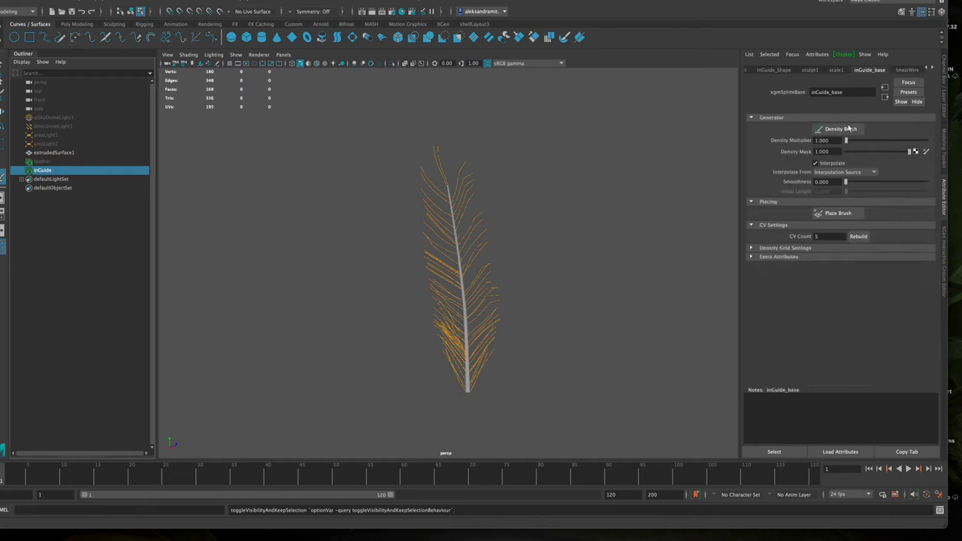
{"action": "left_click_drag", "start_coordinate": [853, 142], "coordinate": [872, 141]}
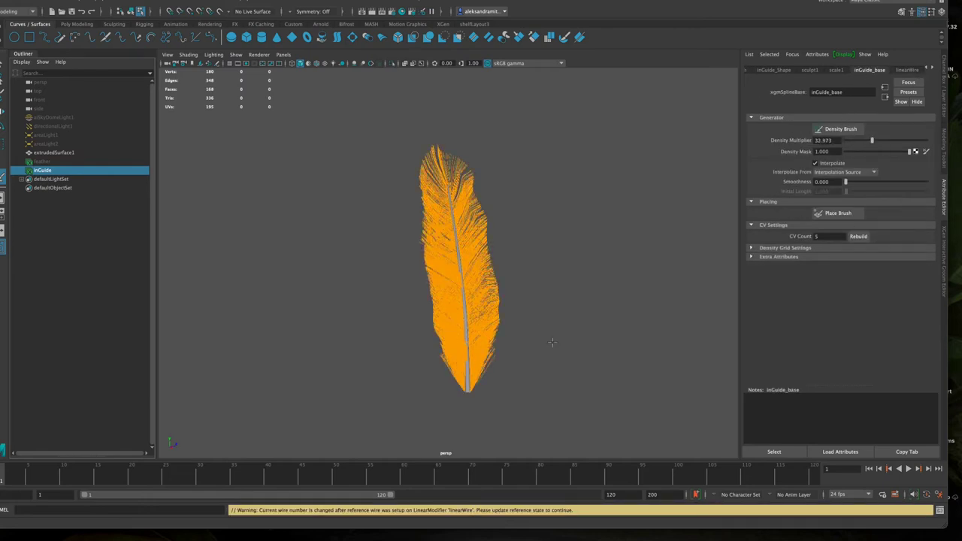
{"action": "mouse_move", "coordinate": [556, 348]}
{"action": "left_mouse_down", "text": "alt"}
{"action": "mouse_move", "coordinate": [453, 397]}
{"action": "mouse_move", "coordinate": [345, 384]}
{"action": "mouse_move", "coordinate": [559, 337]}
{"action": "left_mouse_up", "text": "alt"}
{"action": "left_click_drag", "start_coordinate": [875, 142], "coordinate": [874, 141]}
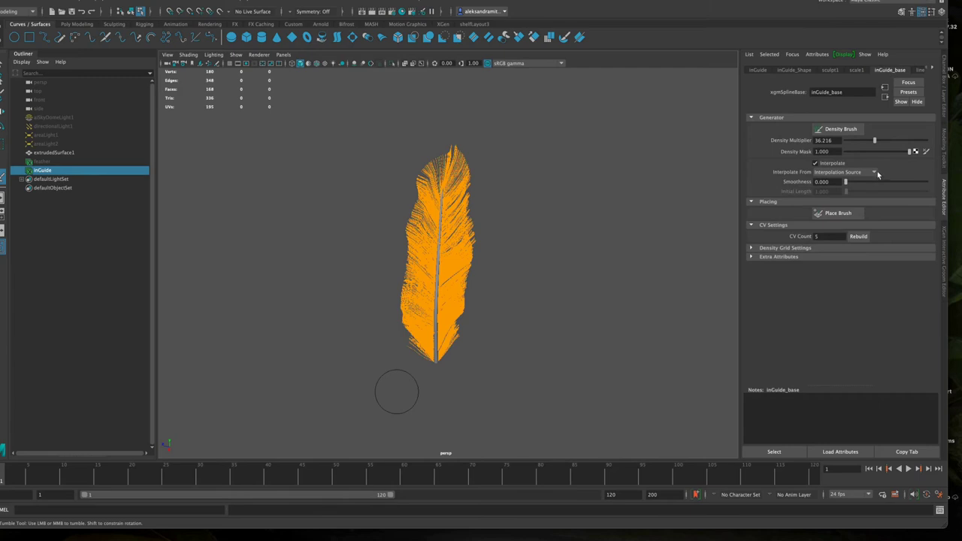
{"action": "left_click", "coordinate": [919, 70]}
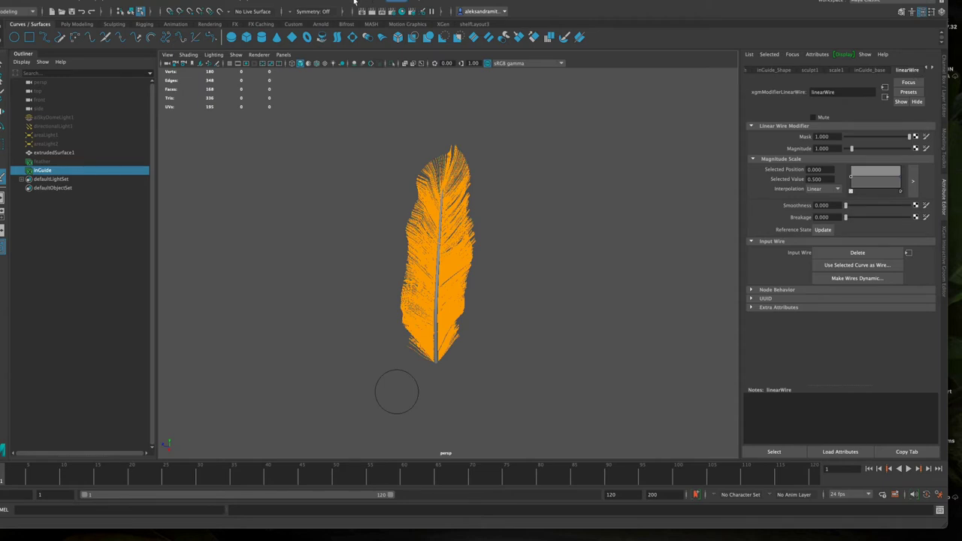
{"action": "left_click", "coordinate": [354, 2]}
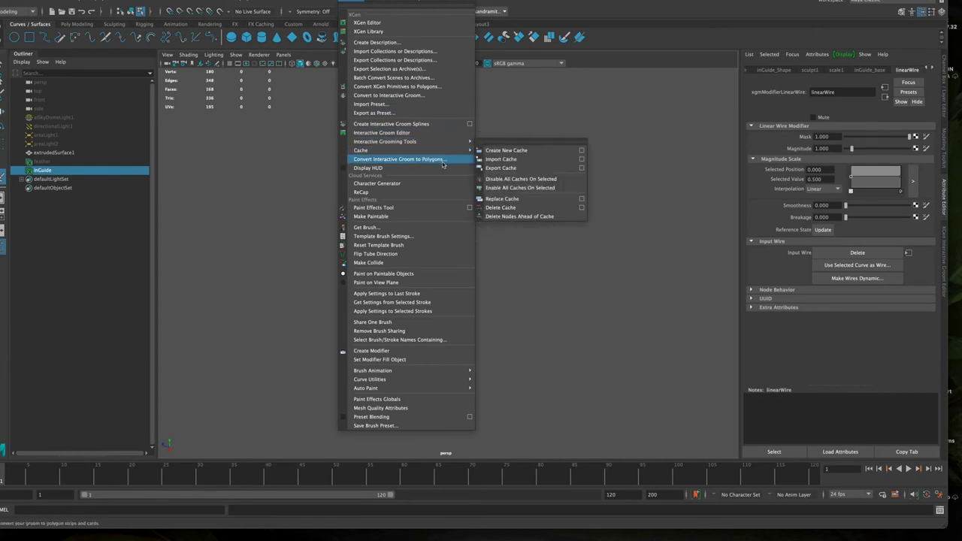
Convert the interactive groom to polygons and select polySurface1 inside inGuide_convert.
{"action": "left_click", "coordinate": [445, 159]}
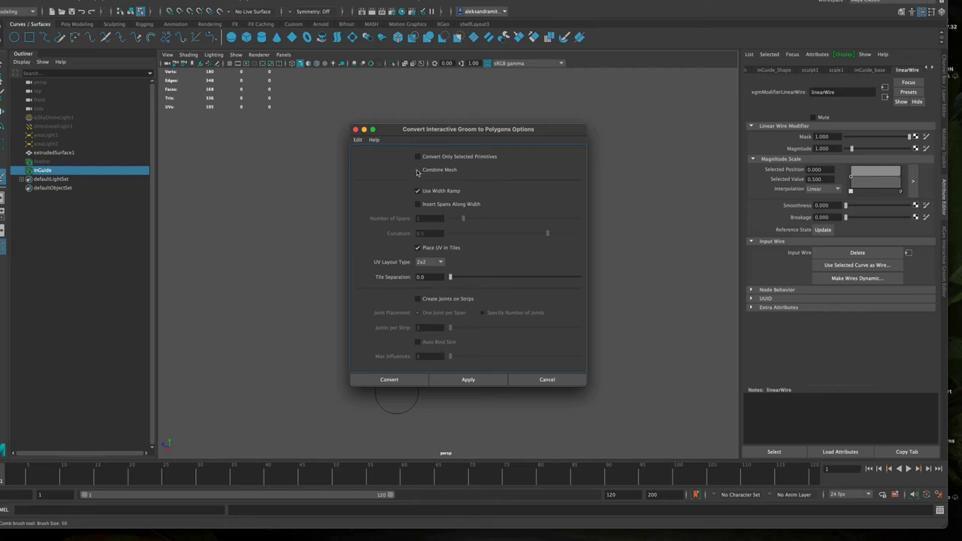
{"action": "left_click", "coordinate": [396, 379]}
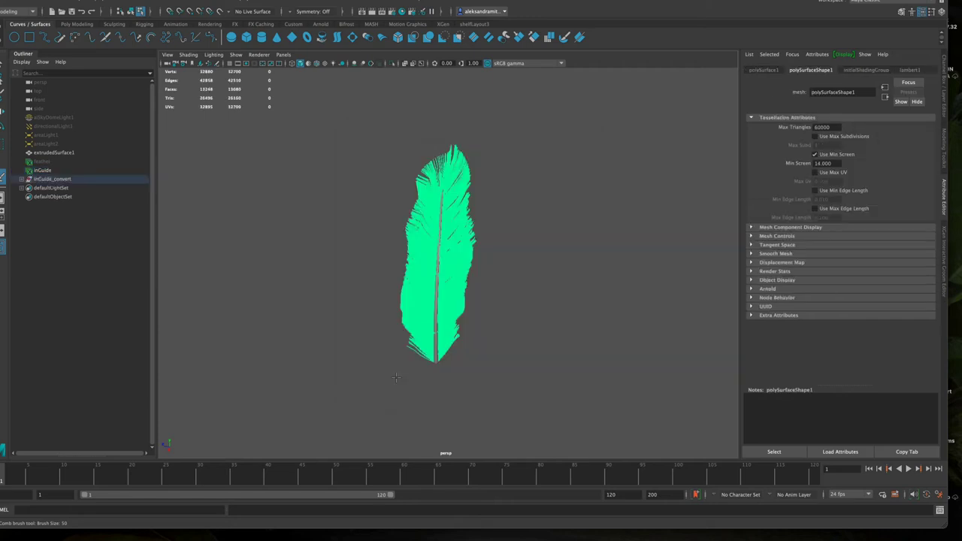
{"action": "left_click", "coordinate": [43, 171]}
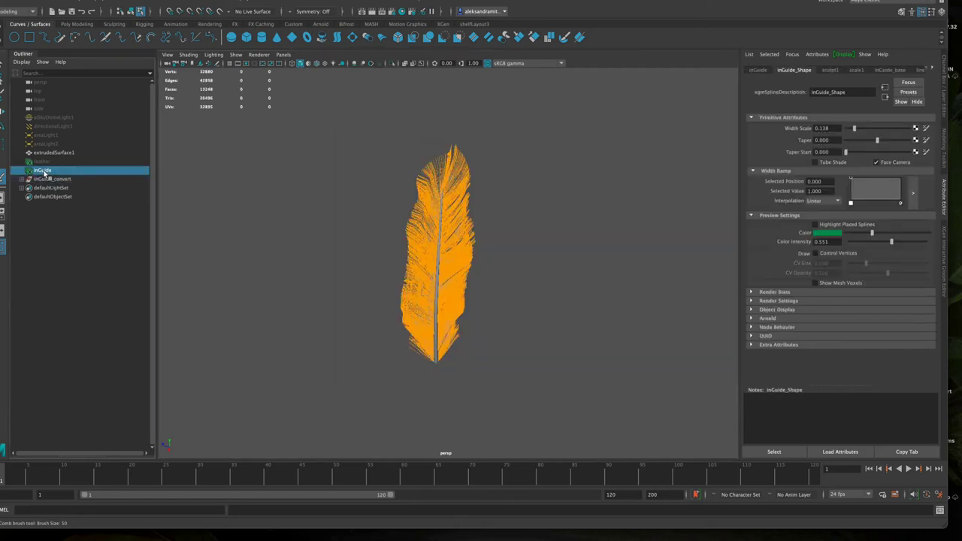
{"action": "double_click", "coordinate": [44, 172]}
{"action": "left_click", "coordinate": [60, 180]}
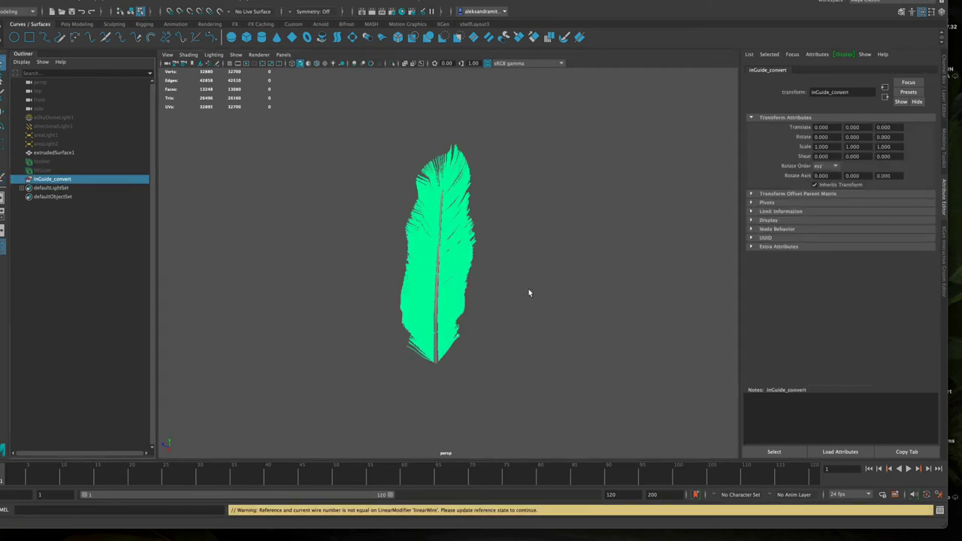
{"action": "left_click", "coordinate": [21, 179]}
{"action": "left_click", "coordinate": [52, 188]}
Save the scene and rename extrudedSurface1 to feather_base1.
{"action": "left_click", "coordinate": [544, 324]}
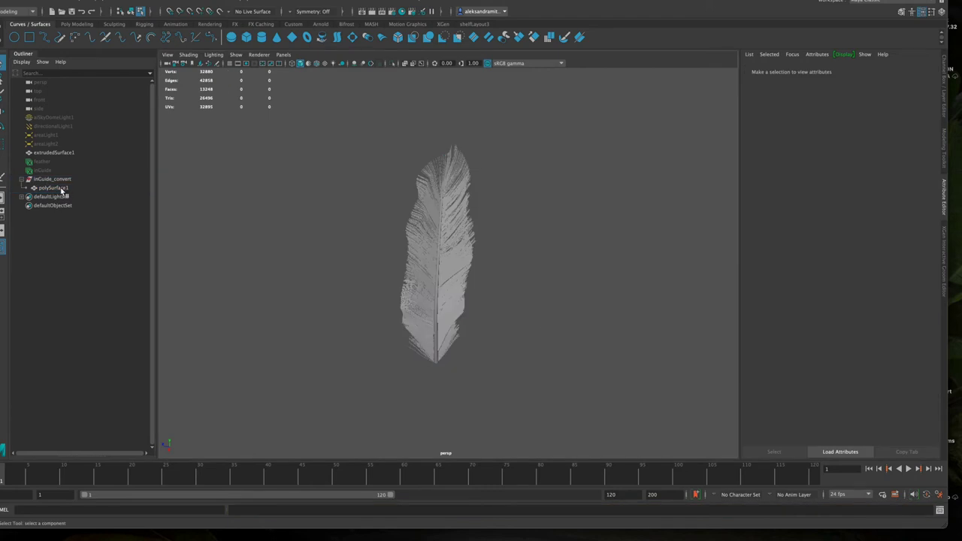
{"action": "key", "text": "ctrl+s"}
{"action": "left_click", "coordinate": [65, 153]}
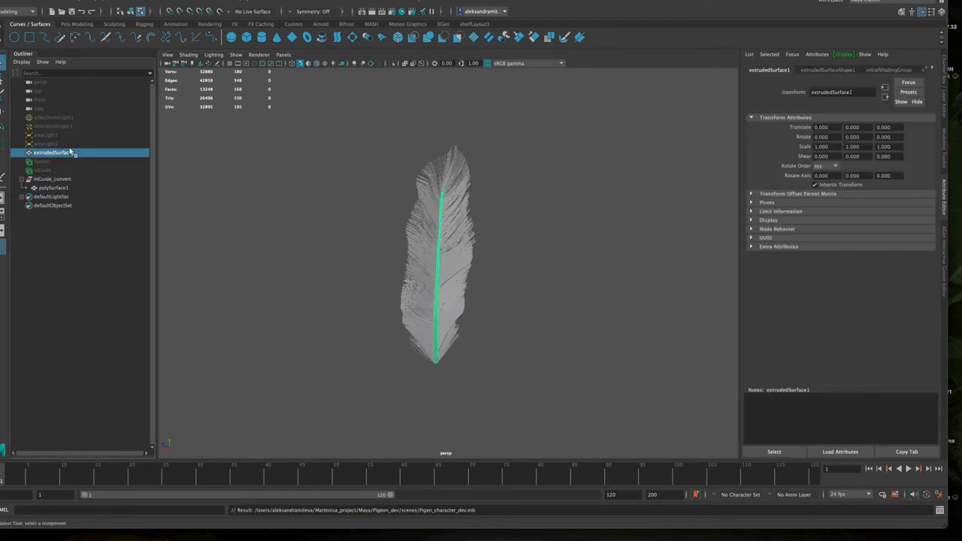
{"action": "double_click", "coordinate": [75, 152]}
{"action": "type", "text": "feather_base"}
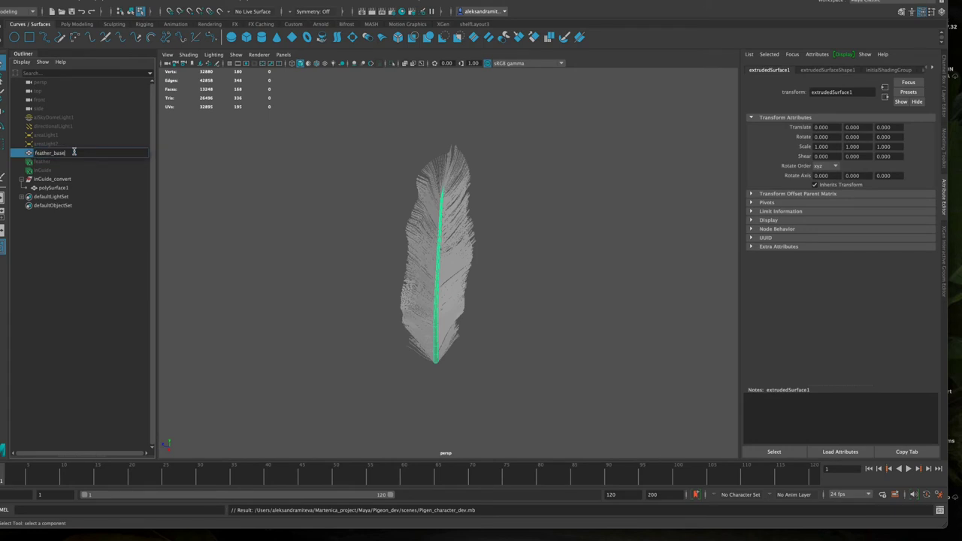
{"action": "type", "text": "1"}
{"action": "key", "text": "Return"}
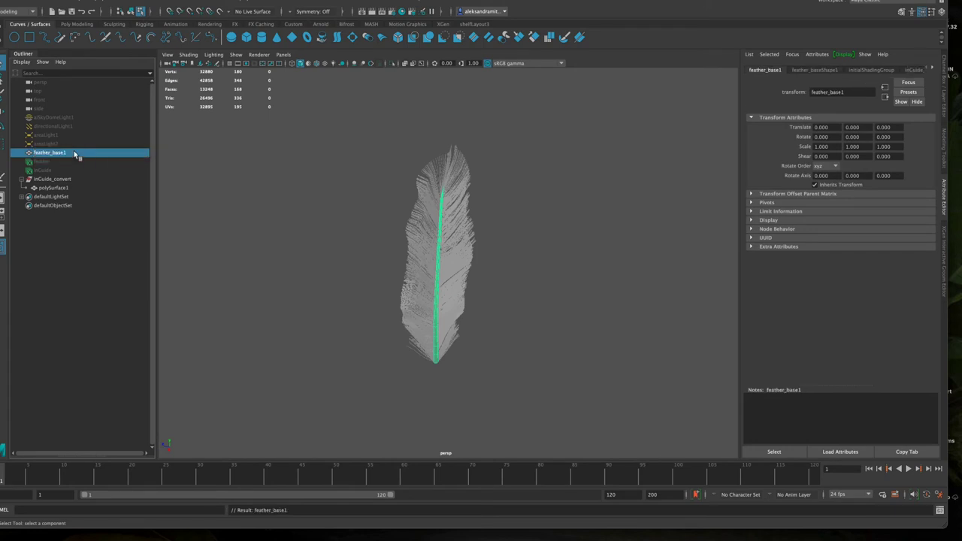
Rename polySurface1 to feathers.
{"action": "left_click", "coordinate": [64, 188]}
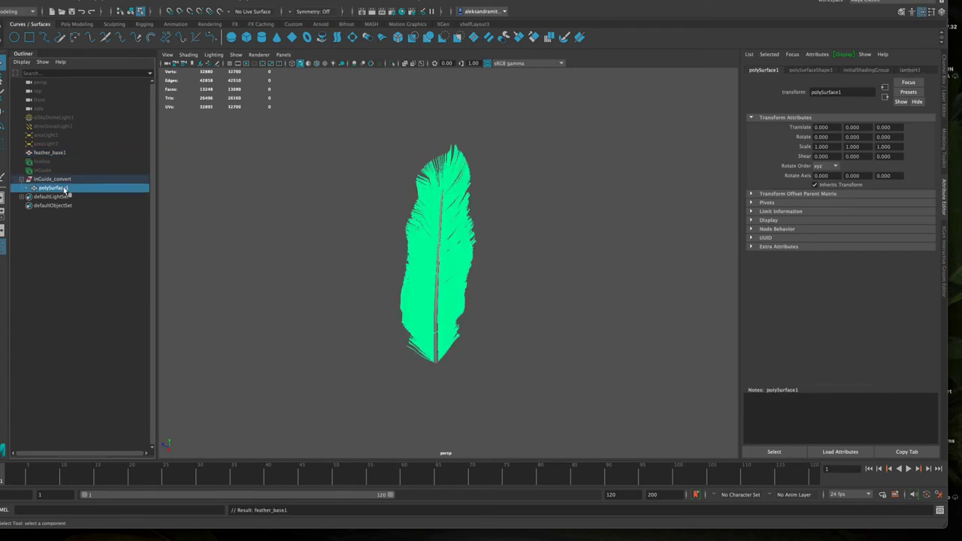
{"action": "double_click", "coordinate": [75, 187]}
{"action": "type", "text": "feathers"}
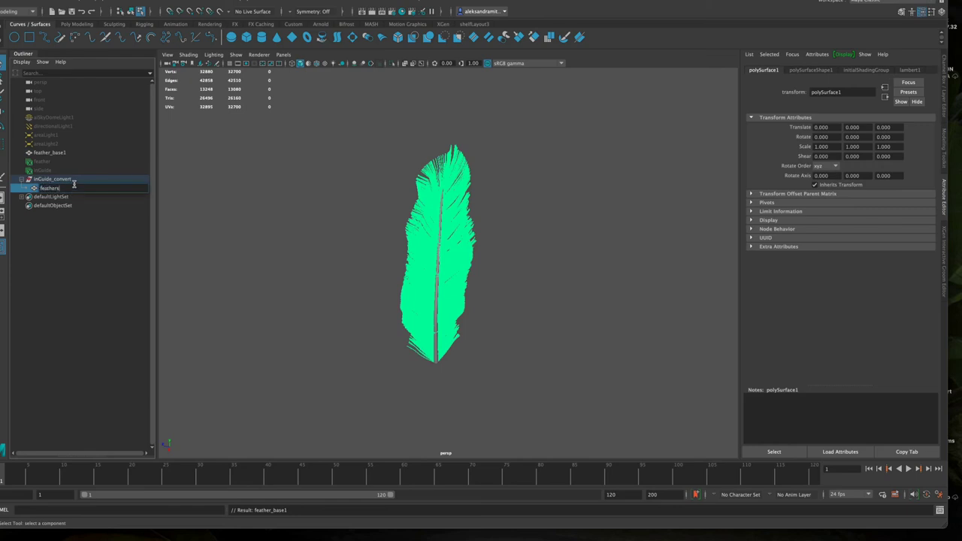
{"action": "key", "text": "Return"}
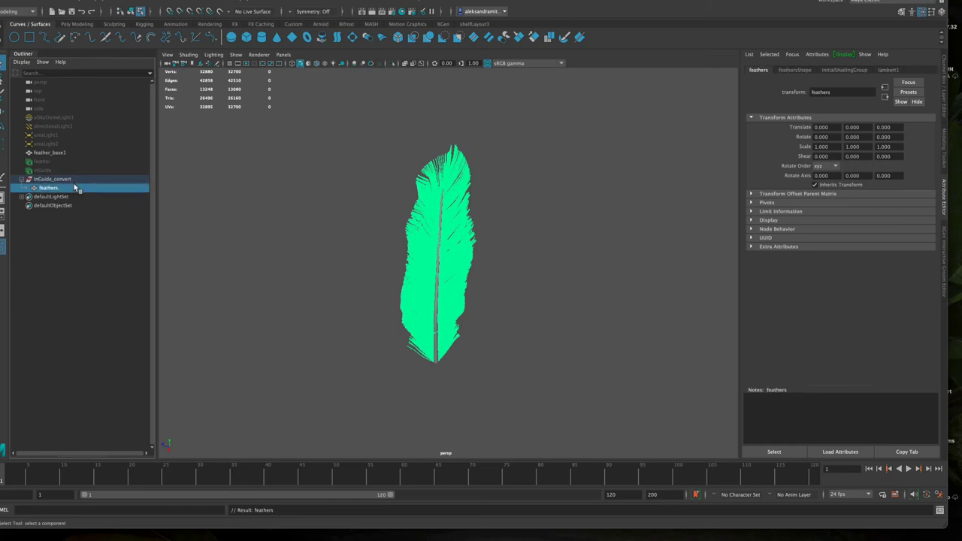
Rename the inGuide_convert group to feather_1.
{"action": "left_click", "coordinate": [73, 181]}
{"action": "double_click", "coordinate": [73, 180]}
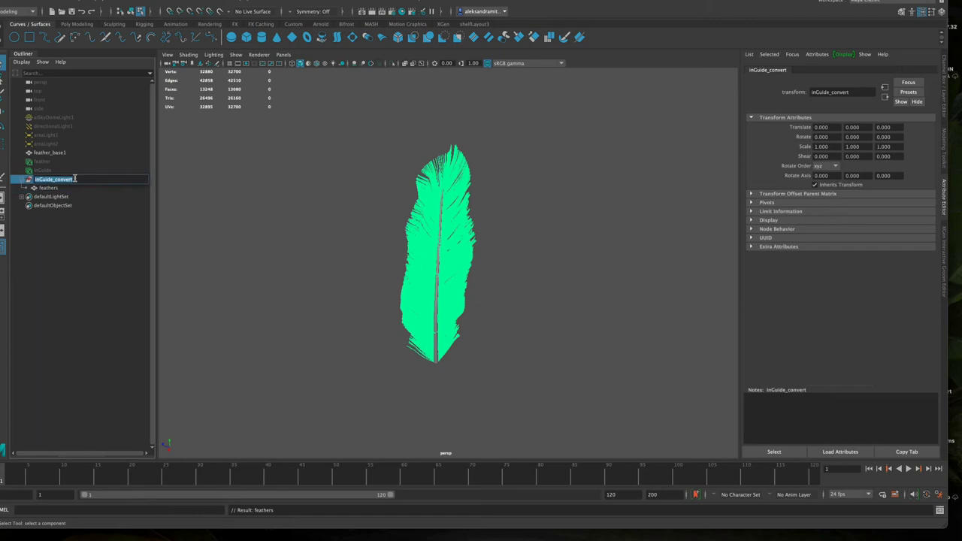
{"action": "type", "text": "feather_"}
{"action": "type", "text": "1"}
{"action": "key", "text": "Return"}
{"action": "left_click", "coordinate": [59, 154]}
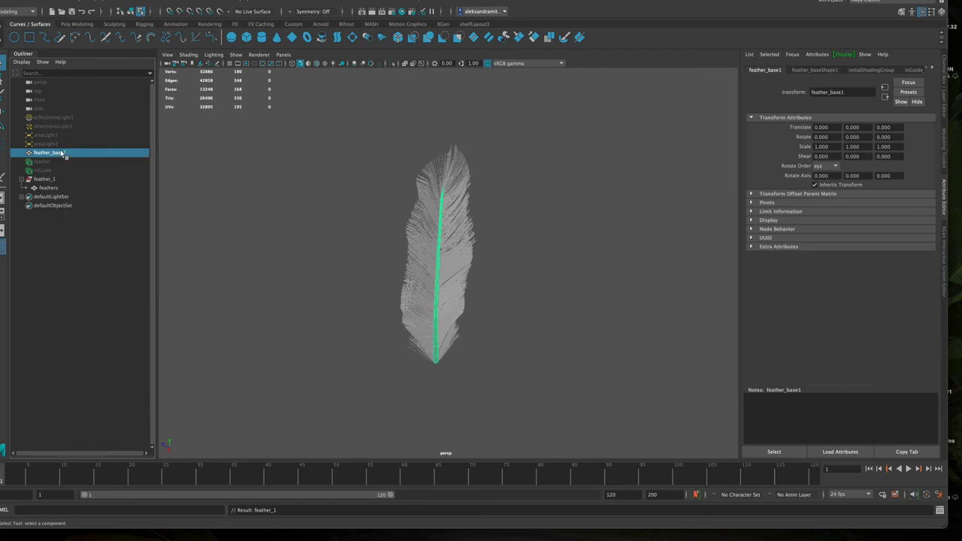
Parent feather_base1 into the feather_1 group and save the scene.
{"action": "left_click_drag", "start_coordinate": [64, 155], "coordinate": [58, 183]}
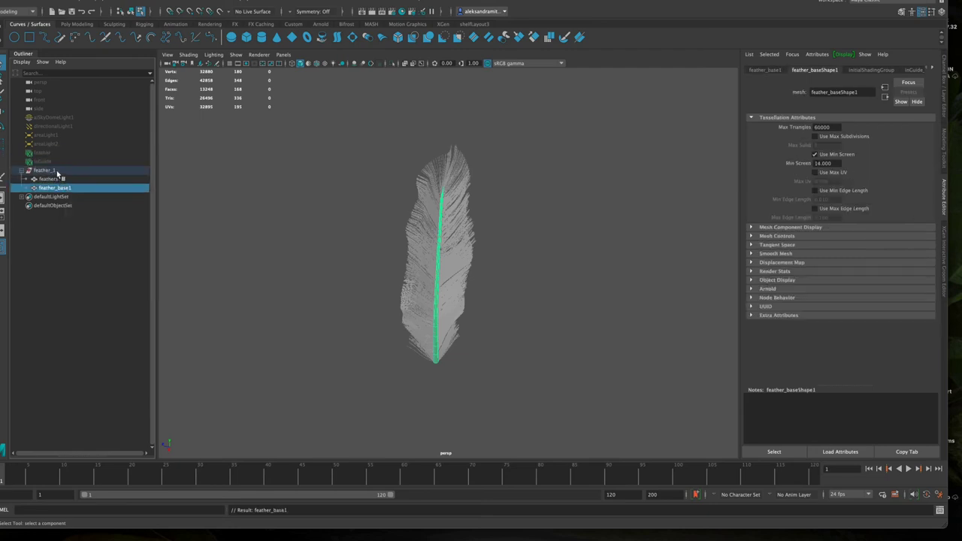
{"action": "left_click", "coordinate": [56, 172]}
{"action": "left_click", "coordinate": [549, 346]}
{"action": "key", "text": "ctrl+s"}
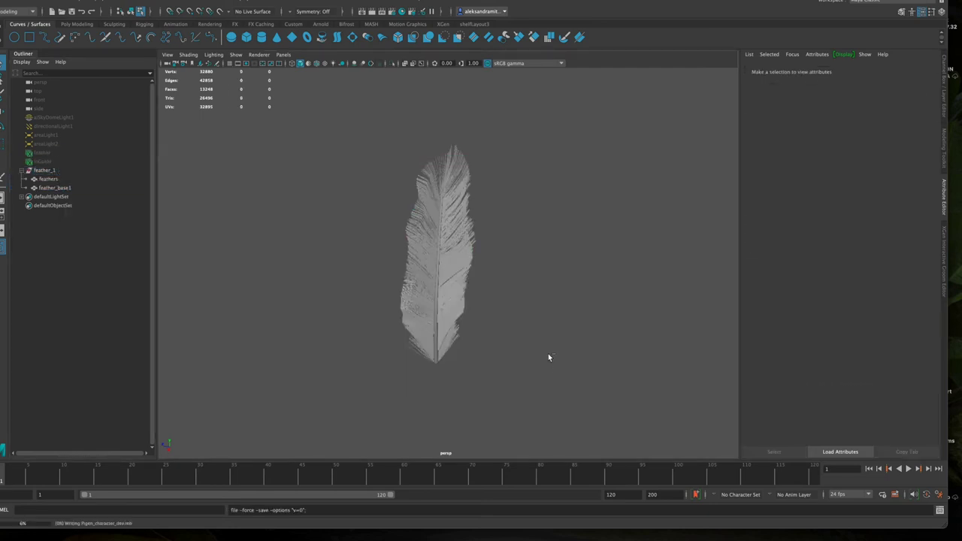
Select the feathers mesh, view its attributes, and dismiss the material menu without assigning.
{"action": "left_click", "coordinate": [454, 258]}
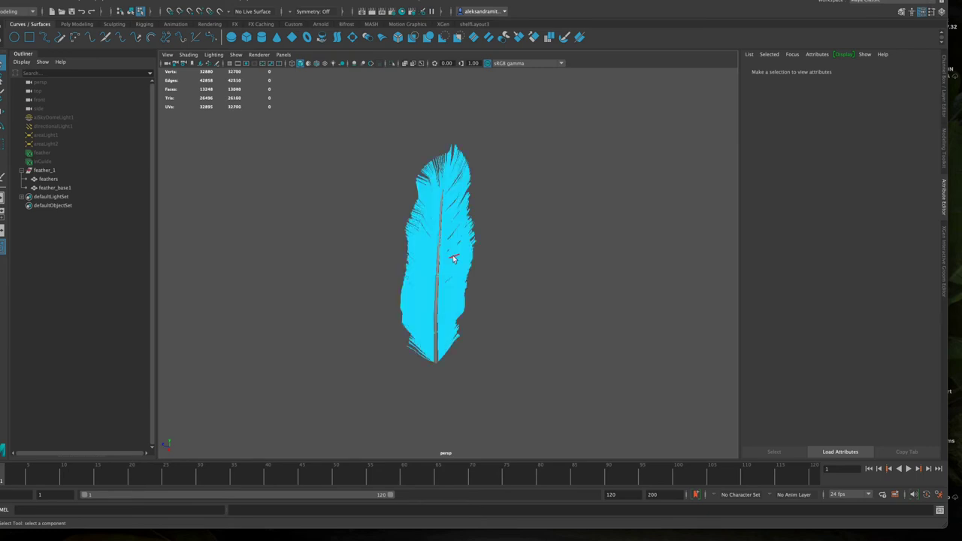
{"action": "left_click", "coordinate": [943, 144]}
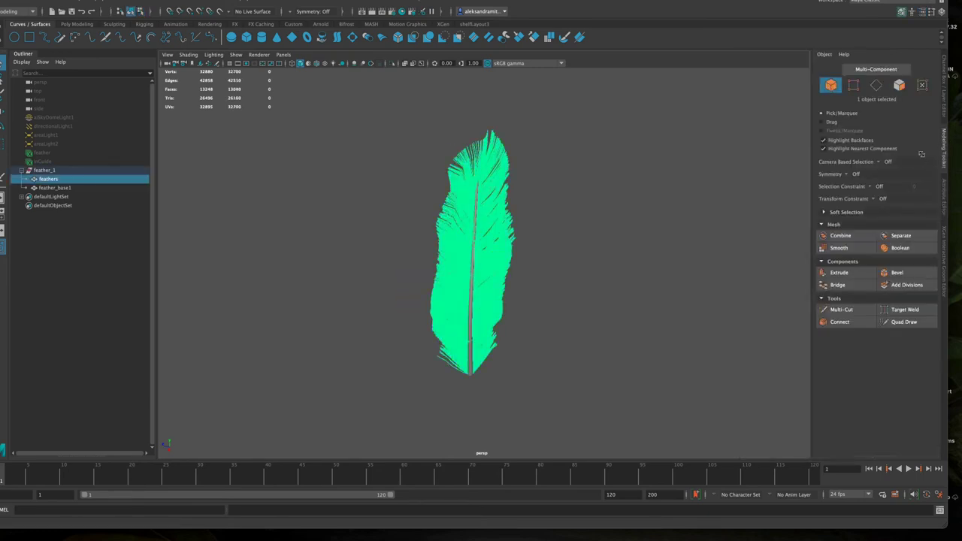
{"action": "left_click", "coordinate": [945, 192]}
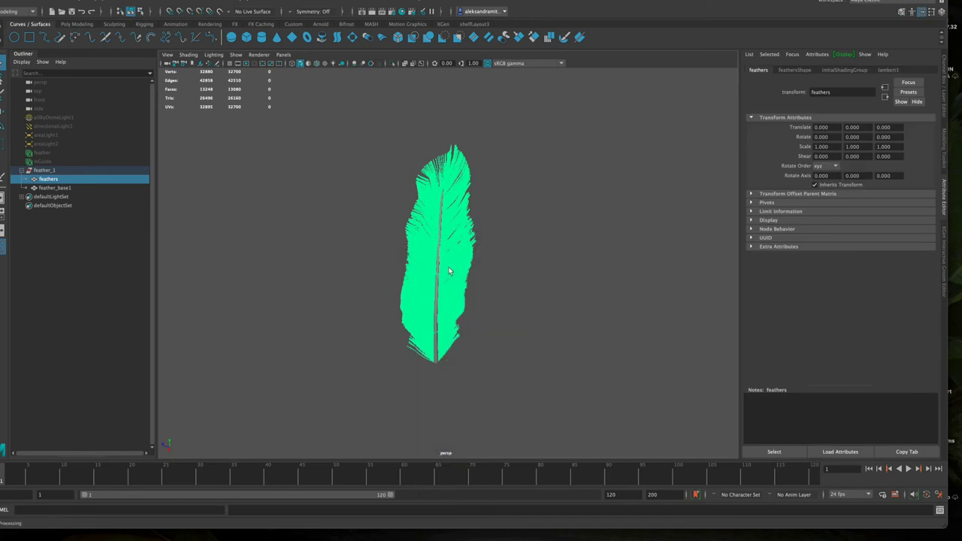
{"action": "mouse_move", "coordinate": [448, 269]}
{"action": "right_mouse_down"}
{"action": "mouse_move", "coordinate": [455, 514]}
{"action": "mouse_move", "coordinate": [525, 490]}
{"action": "right_mouse_up"}
{"action": "right_click_drag", "start_coordinate": [527, 489], "coordinate": [534, 434]}
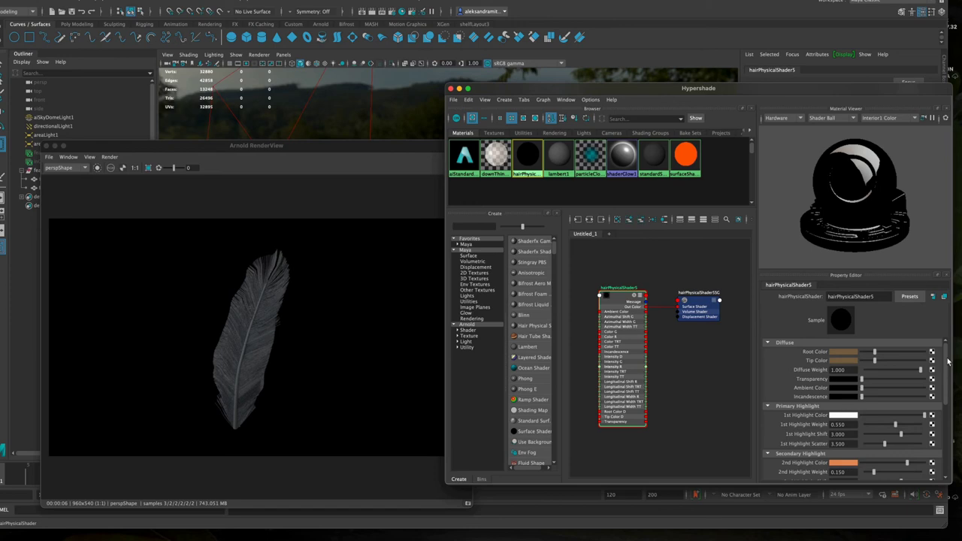
Darken hairPhysicalShader5's Root Color slightly and assign the shader to the feathers mesh.
{"action": "left_click_drag", "start_coordinate": [326, 148], "coordinate": [294, 114]}
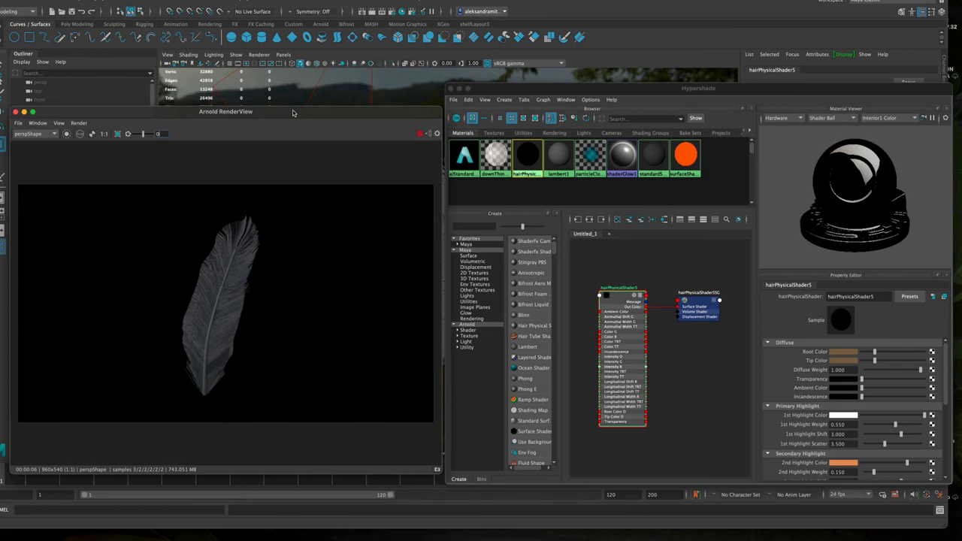
{"action": "left_click_drag", "start_coordinate": [874, 353], "coordinate": [865, 353]}
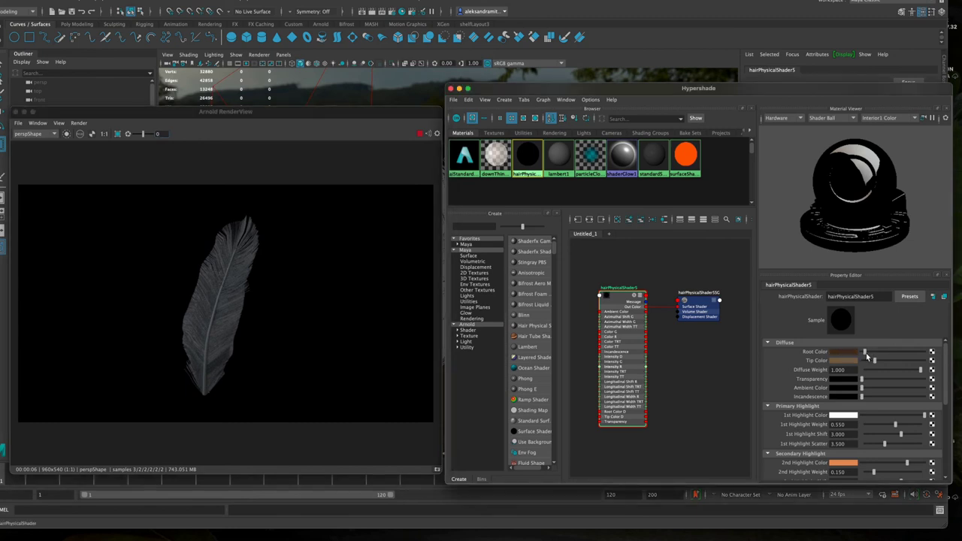
{"action": "mouse_move", "coordinate": [306, 113]}
{"action": "left_mouse_down"}
{"action": "mouse_move", "coordinate": [353, 177]}
{"action": "mouse_move", "coordinate": [378, 265]}
{"action": "left_mouse_up"}
{"action": "left_click", "coordinate": [425, 226]}
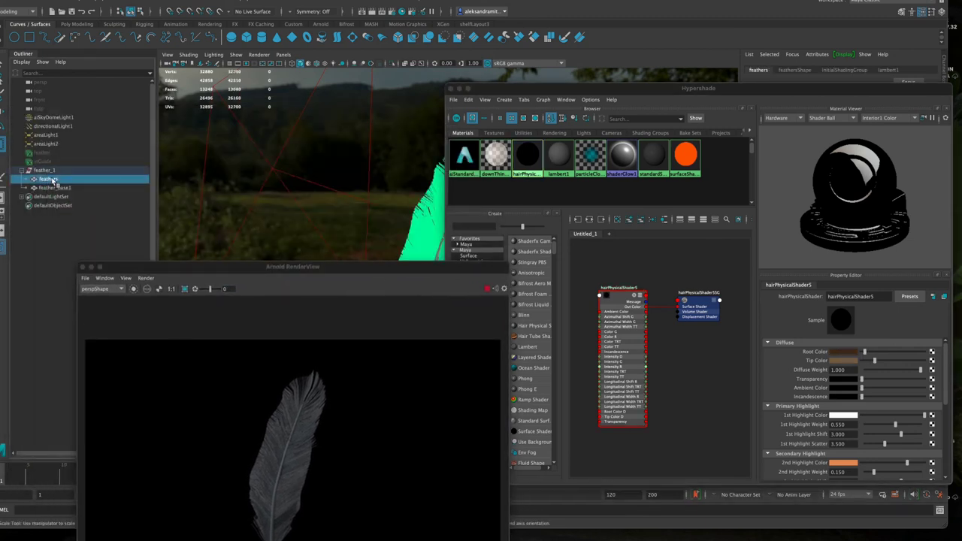
{"action": "right_click_drag", "start_coordinate": [426, 222], "coordinate": [517, 473]}
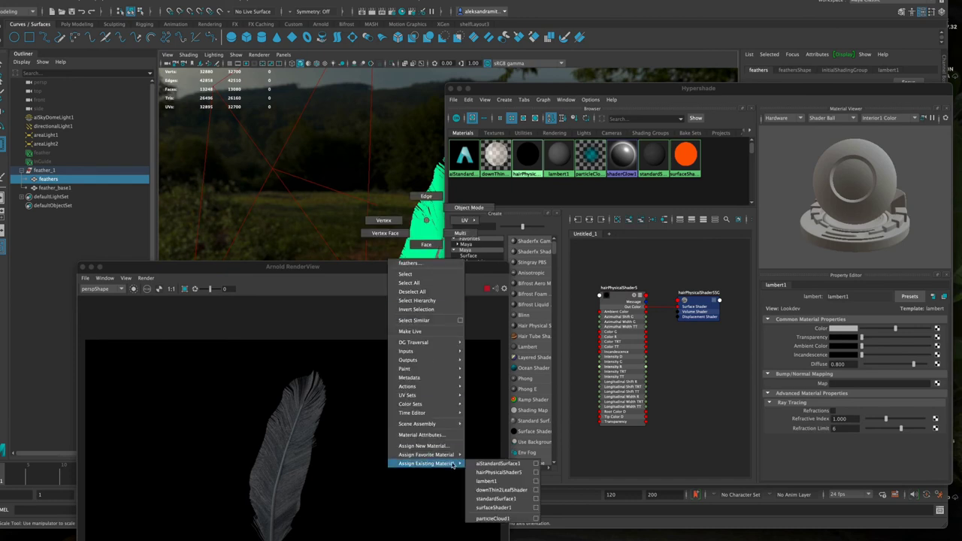
{"action": "left_click", "coordinate": [515, 472]}
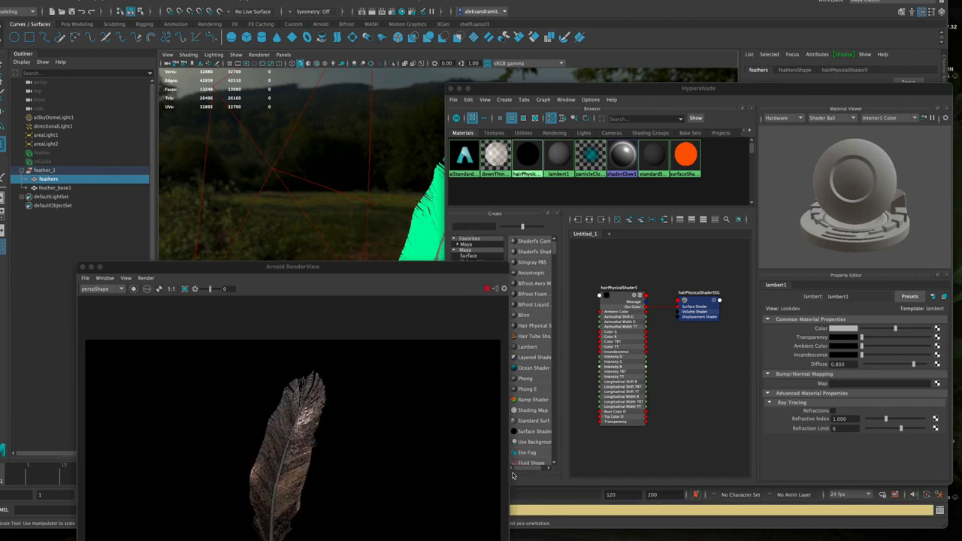
{"action": "left_click_drag", "start_coordinate": [312, 267], "coordinate": [257, 99]}
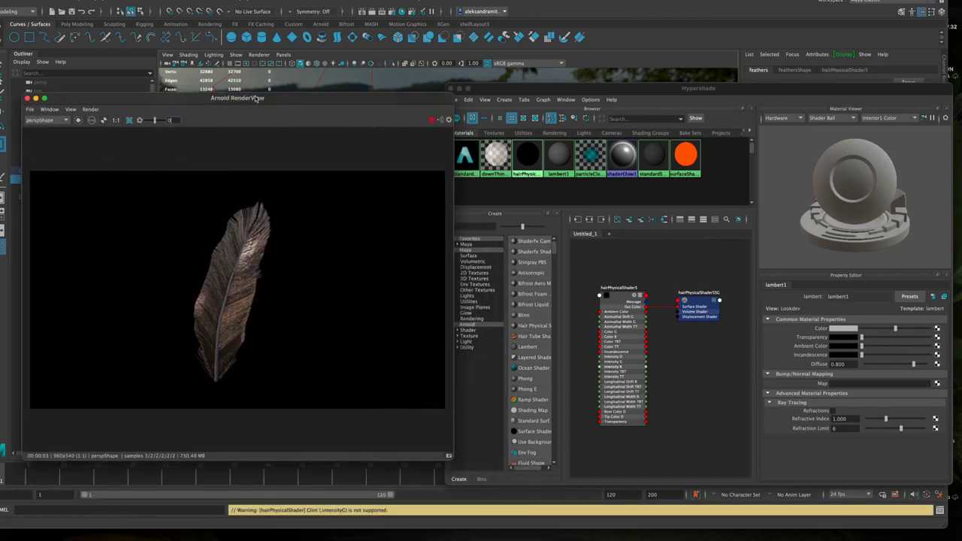
Bring up hairPhysicalShader5's attributes and adjust its dark brown Root Color.
{"action": "left_click", "coordinate": [618, 288]}
{"action": "left_click", "coordinate": [846, 354]}
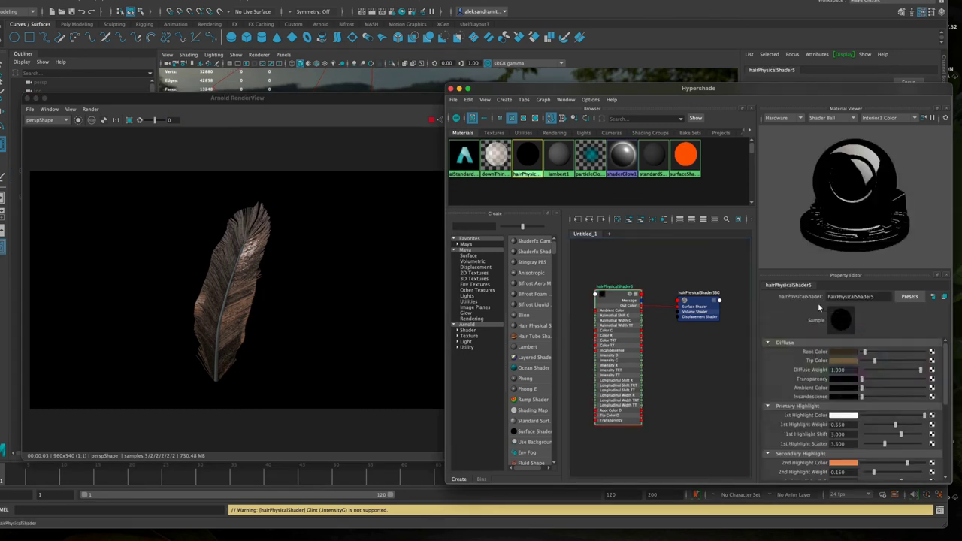
{"action": "left_click", "coordinate": [842, 352]}
{"action": "left_click", "coordinate": [816, 384]}
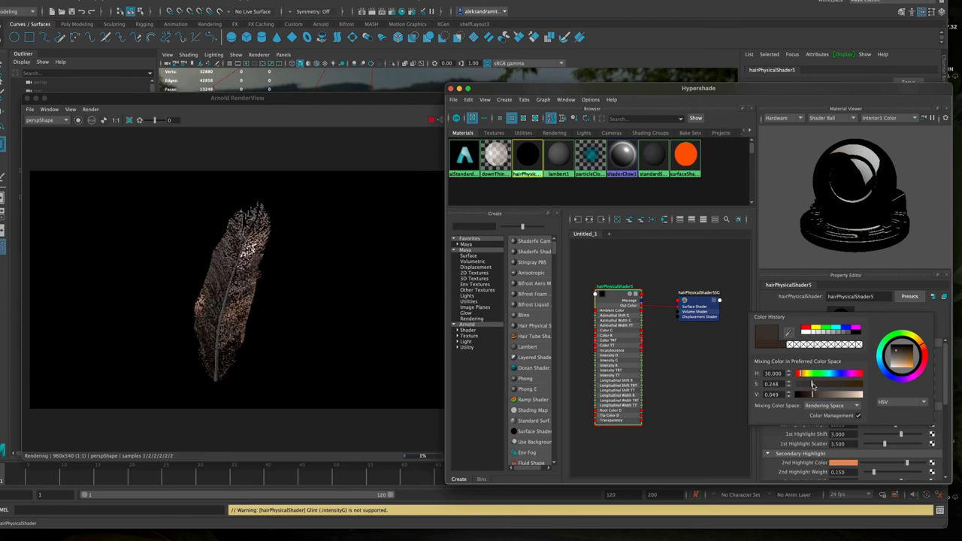
Raise the shader's Indirect Diffuse under Extra Attributes to 1.680.
{"action": "left_click_drag", "start_coordinate": [947, 365], "coordinate": [945, 454]}
{"action": "left_click", "coordinate": [769, 449]}
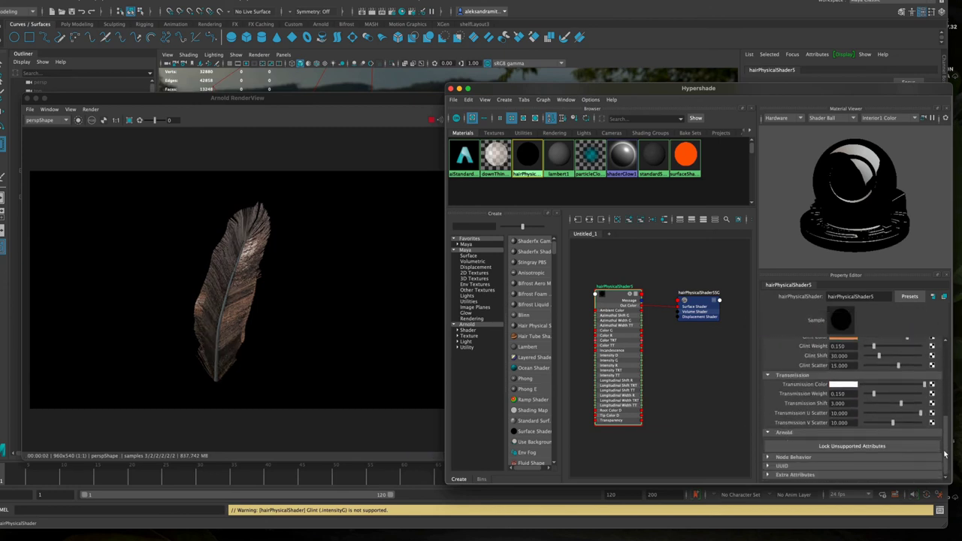
{"action": "left_click", "coordinate": [768, 433]}
{"action": "left_click", "coordinate": [768, 475]}
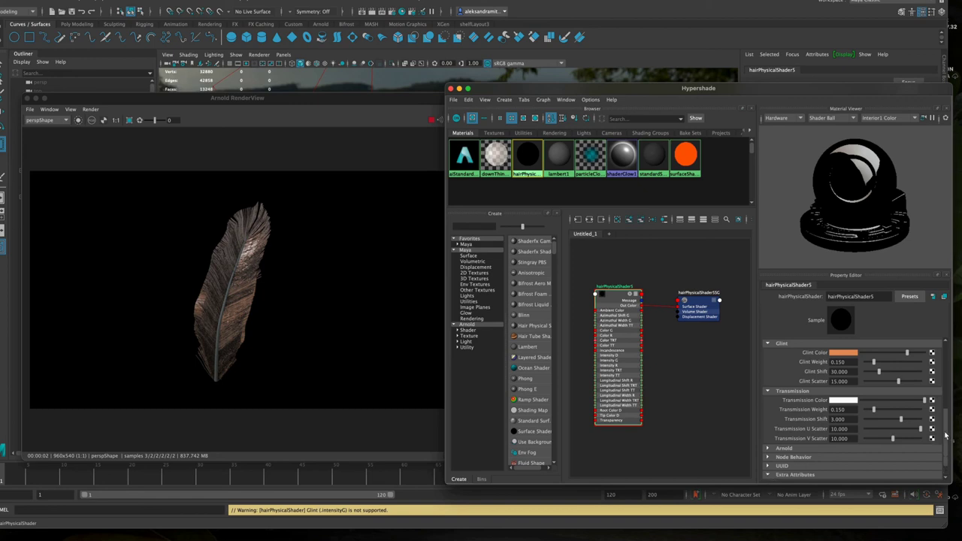
{"action": "scroll", "coordinate": [945, 472], "scroll_direction": "down", "scroll_amount": 1}
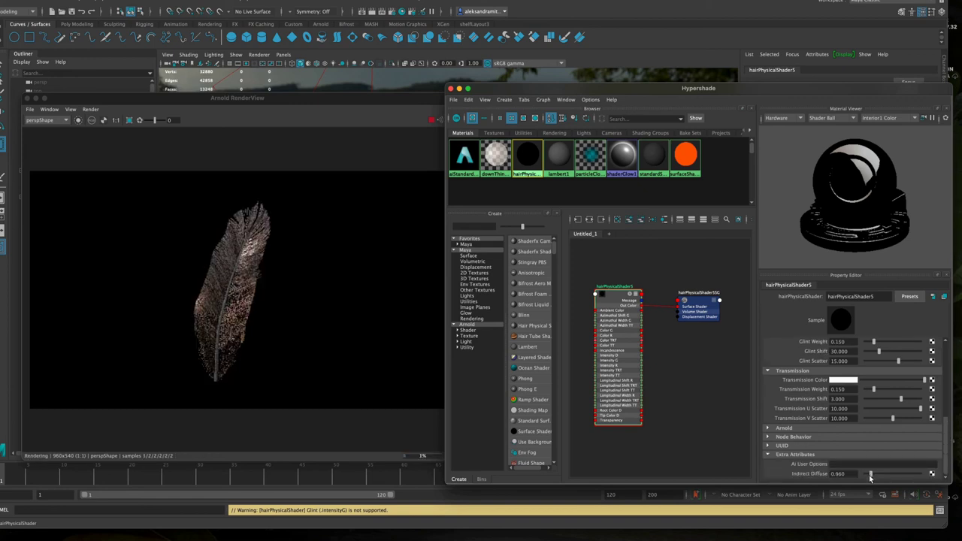
{"action": "left_click_drag", "start_coordinate": [871, 476], "coordinate": [875, 474]}
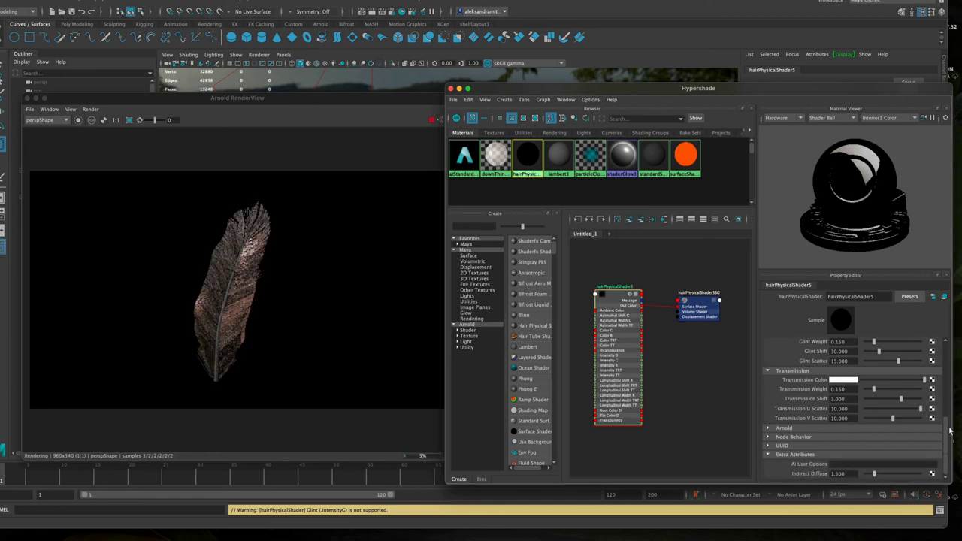
{"action": "left_click_drag", "start_coordinate": [875, 476], "coordinate": [885, 477]}
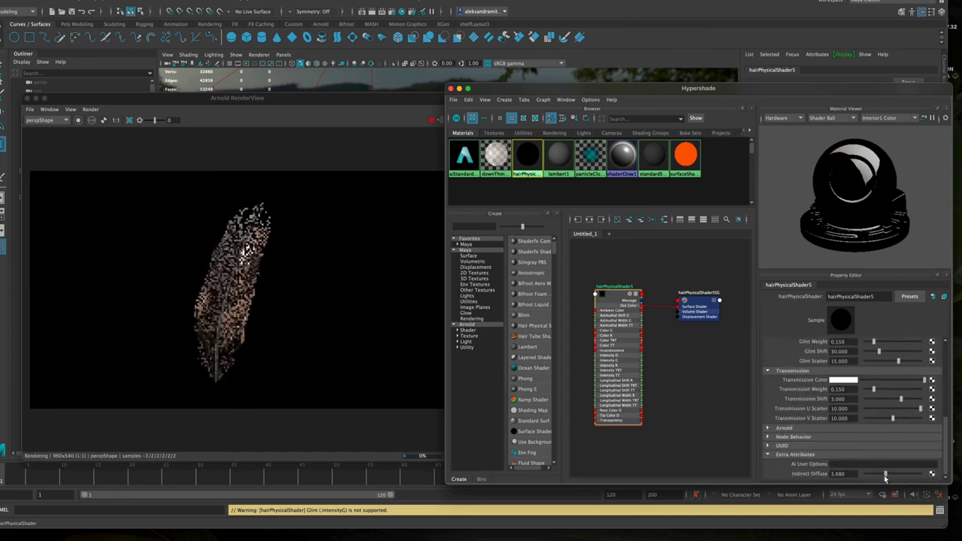
{"action": "scroll", "coordinate": [837, 362], "scroll_direction": "up", "scroll_amount": 5}
Make the hair shader's Tip Color grey by lowering a white tip's value.
{"action": "left_click", "coordinate": [838, 362]}
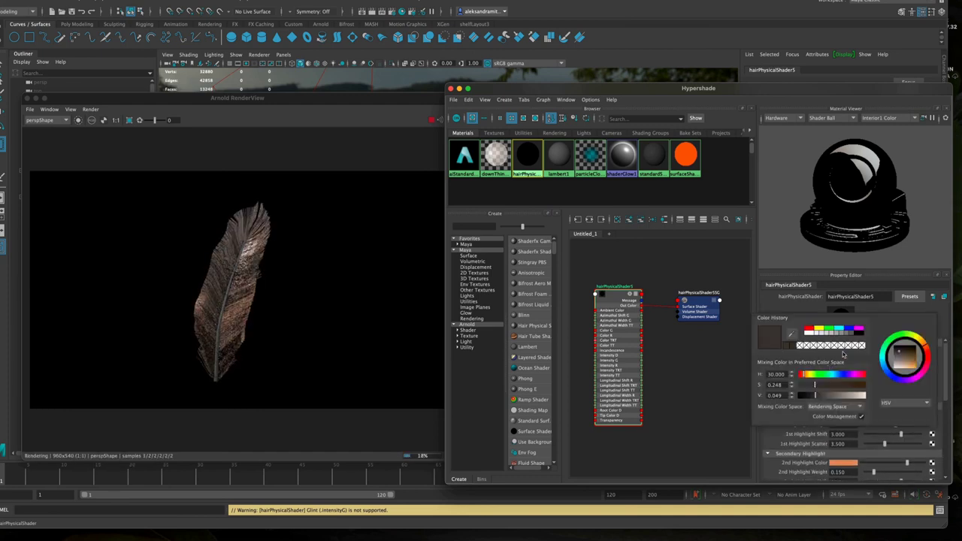
{"action": "left_click", "coordinate": [809, 390]}
{"action": "left_click", "coordinate": [843, 361]}
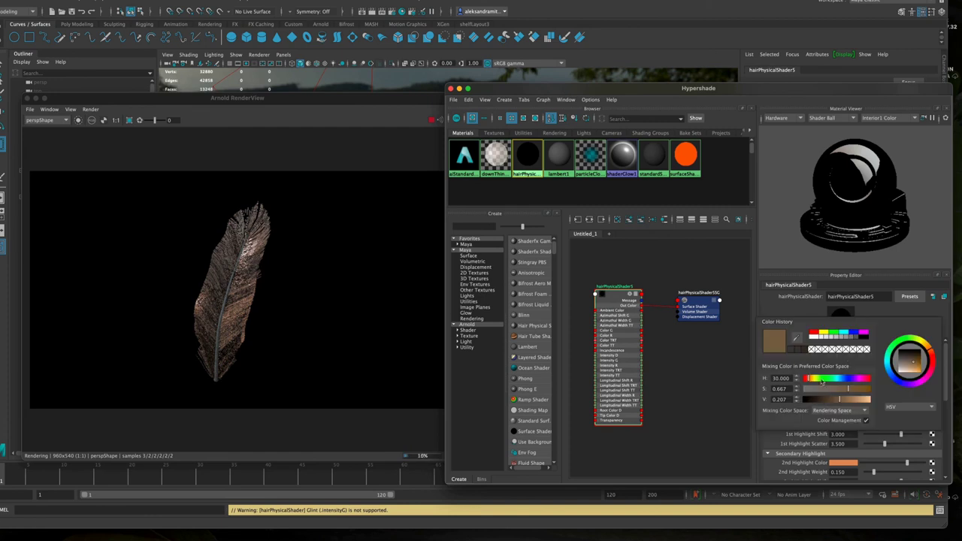
{"action": "left_click", "coordinate": [814, 340]}
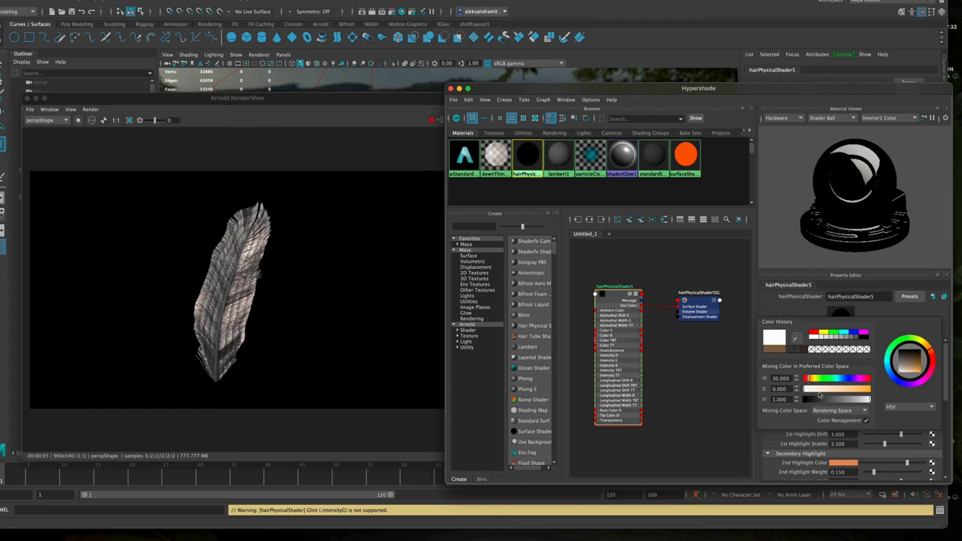
{"action": "left_click_drag", "start_coordinate": [851, 404], "coordinate": [842, 406]}
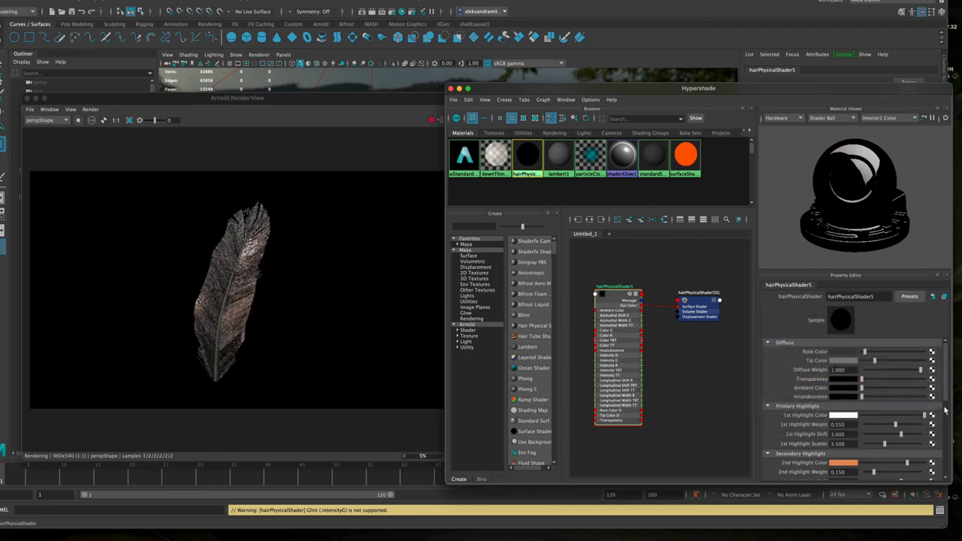
Set Indirect Diffuse to 0 and lower the 2nd Highlight Color's saturation to 0.255.
{"action": "scroll", "coordinate": [947, 414], "scroll_direction": "down", "scroll_amount": 5}
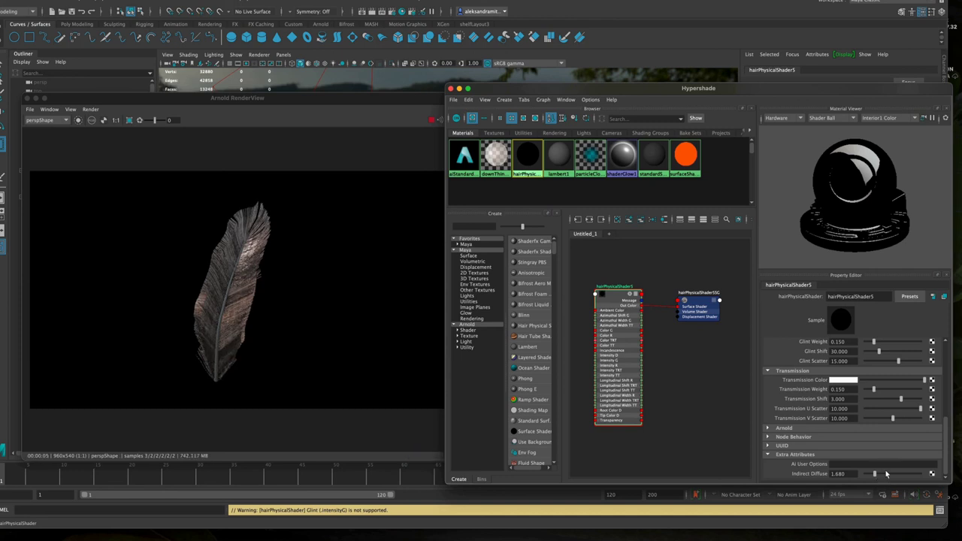
{"action": "left_click_drag", "start_coordinate": [869, 475], "coordinate": [866, 474]}
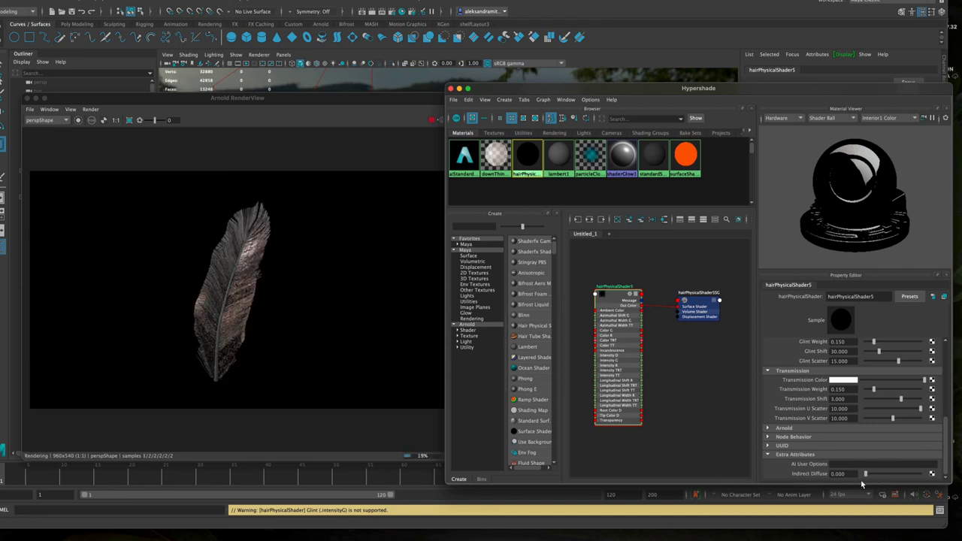
{"action": "scroll", "coordinate": [939, 349], "scroll_direction": "up", "scroll_amount": 10}
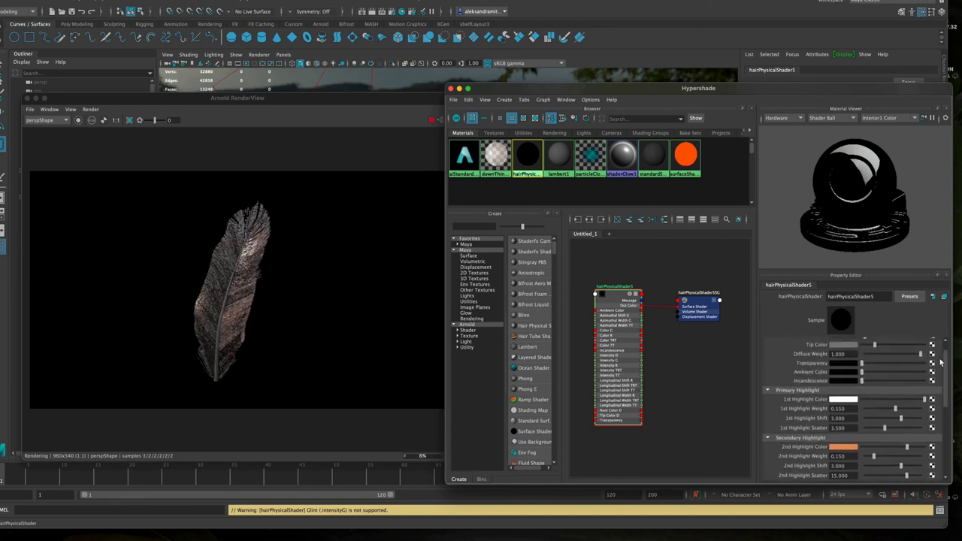
{"action": "scroll", "coordinate": [939, 348], "scroll_direction": "down", "scroll_amount": 2}
{"action": "left_click", "coordinate": [843, 418]}
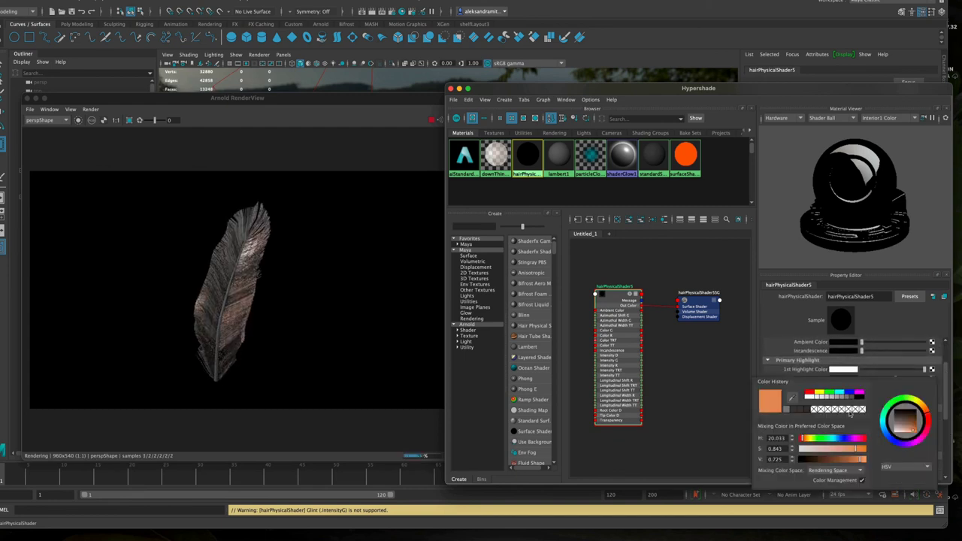
{"action": "left_click_drag", "start_coordinate": [841, 448], "coordinate": [818, 451]}
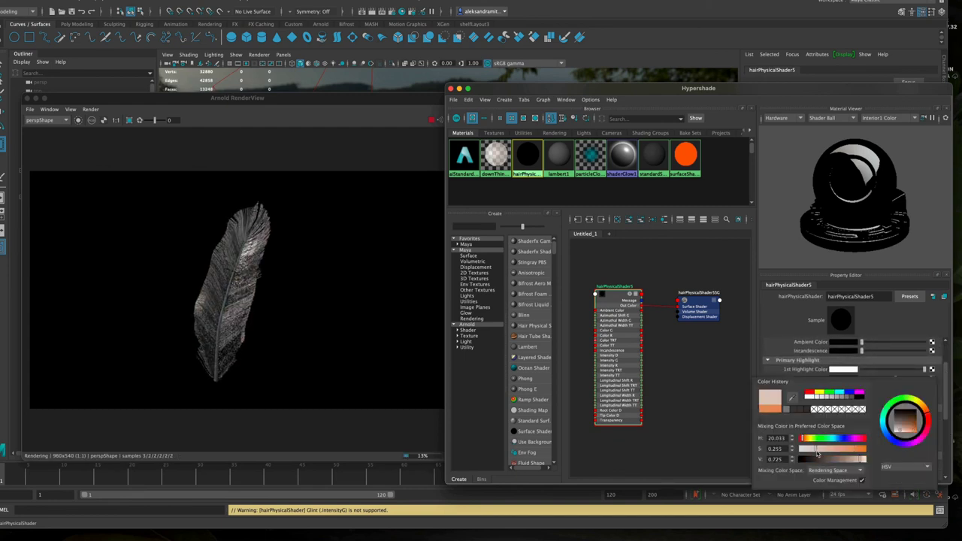